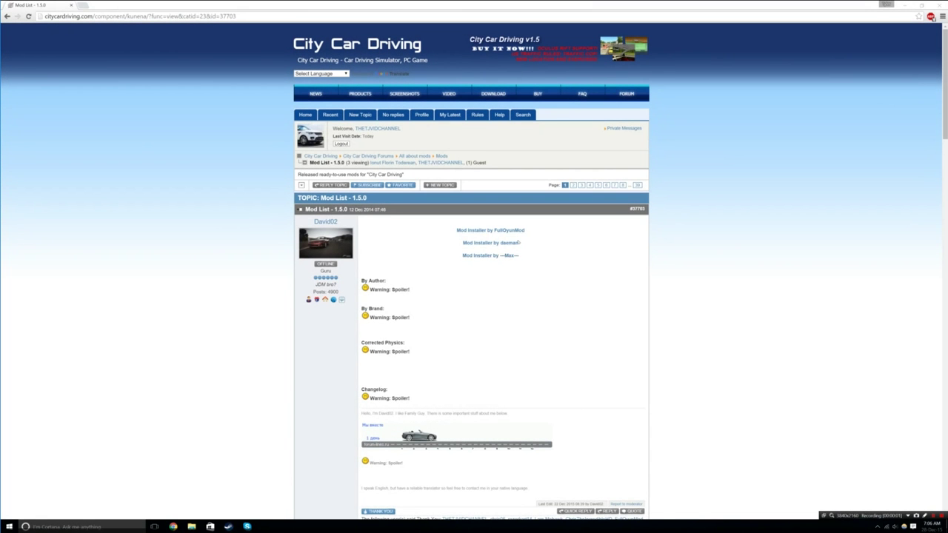
Step: Open the Max, daeman and FullOyunMod installer links from the Mod List post in new tabs
{"action": "left_click", "coordinate": [488, 256]}
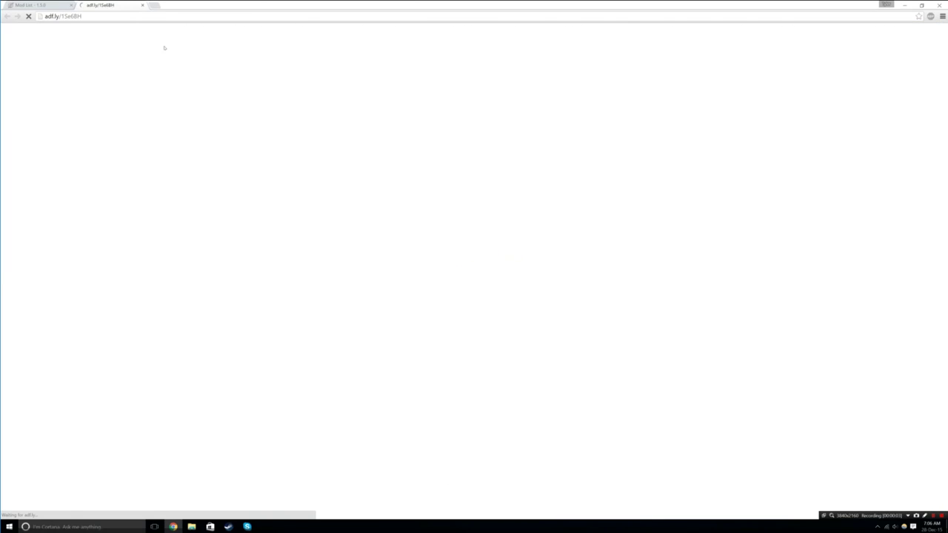
{"action": "left_click", "coordinate": [54, 3]}
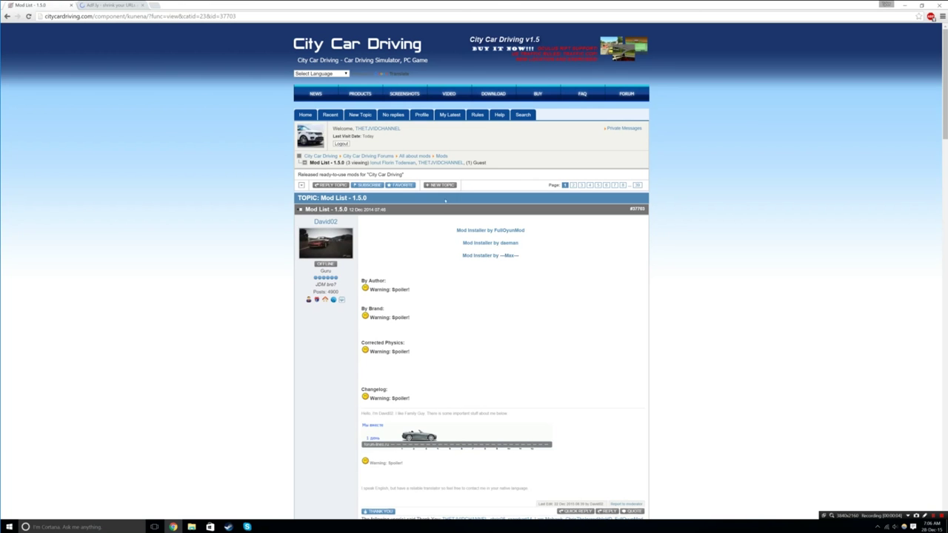
{"action": "left_click", "coordinate": [475, 242]}
{"action": "left_click", "coordinate": [30, 4]}
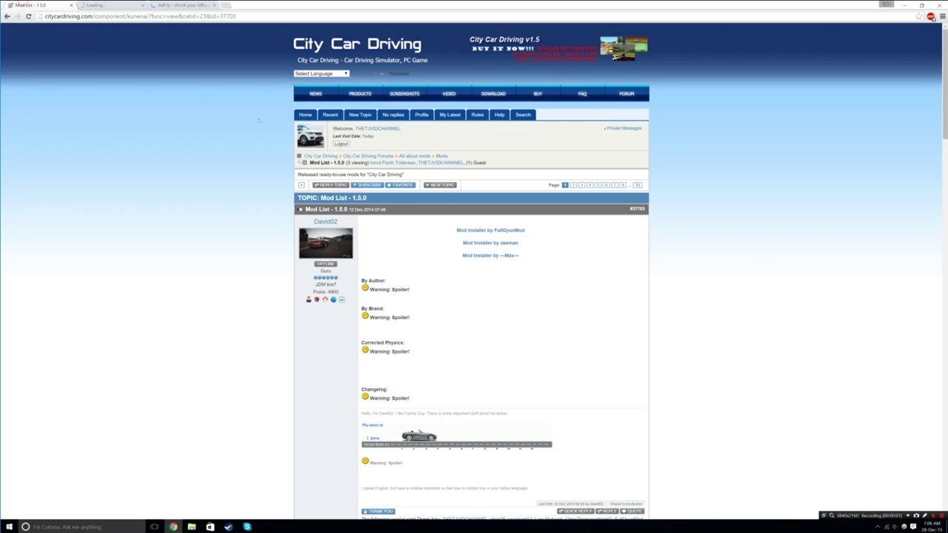
{"action": "left_click", "coordinate": [491, 230]}
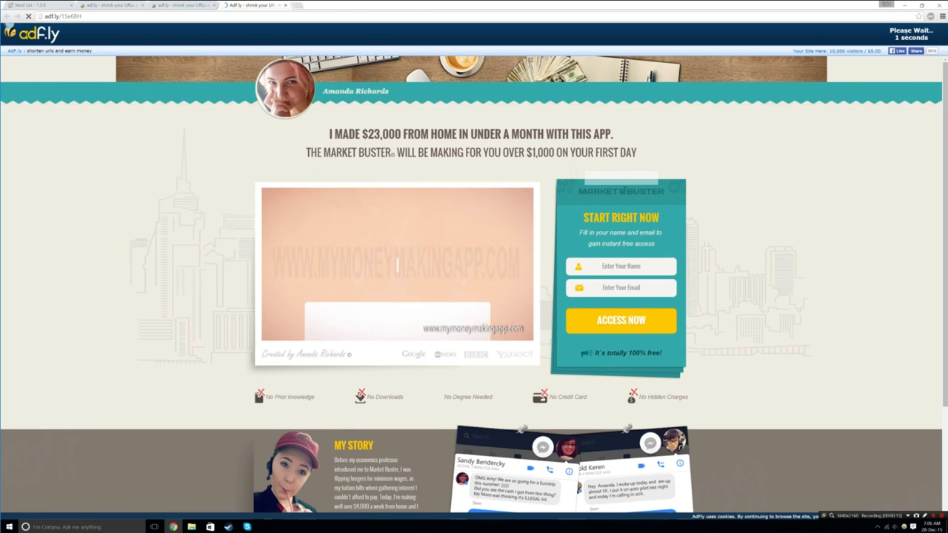
Step: Skip the adf.ly ad pages on each installer tab and close the extra ad tab
{"action": "left_click", "coordinate": [909, 34]}
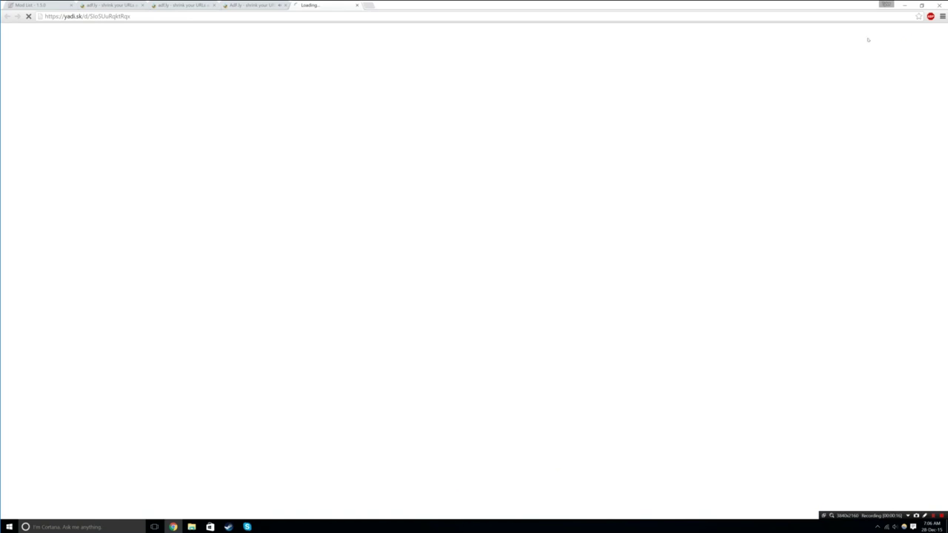
{"action": "left_click", "coordinate": [285, 5]}
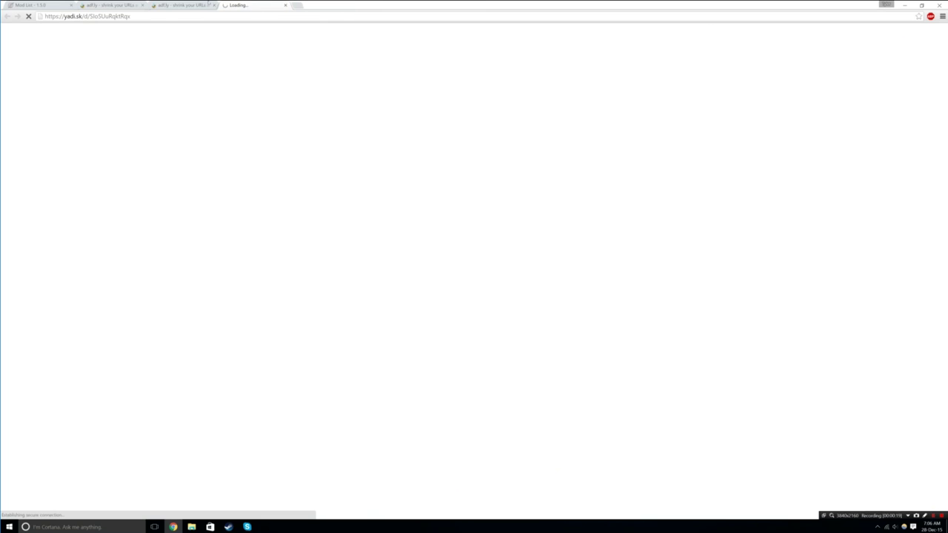
{"action": "left_click", "coordinate": [208, 5]}
{"action": "left_click", "coordinate": [466, 106]}
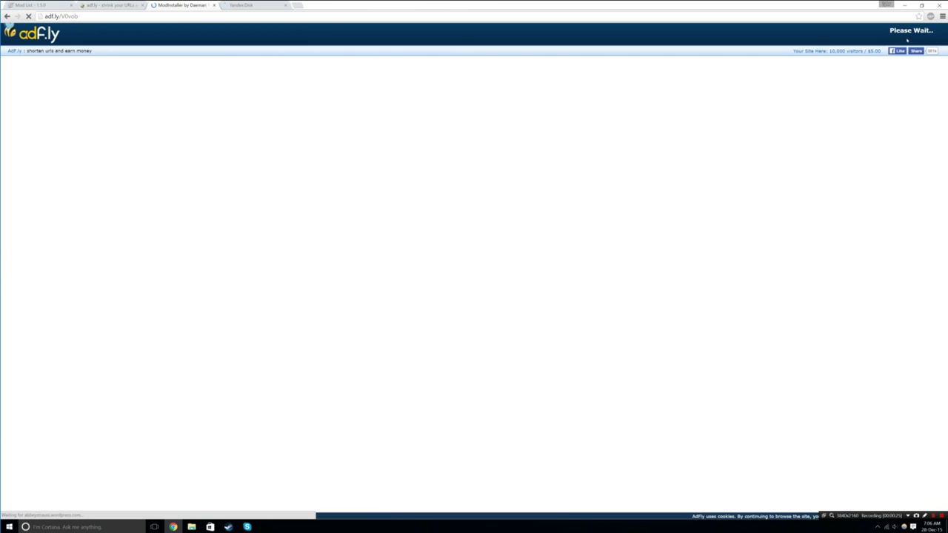
{"action": "left_click", "coordinate": [104, 5]}
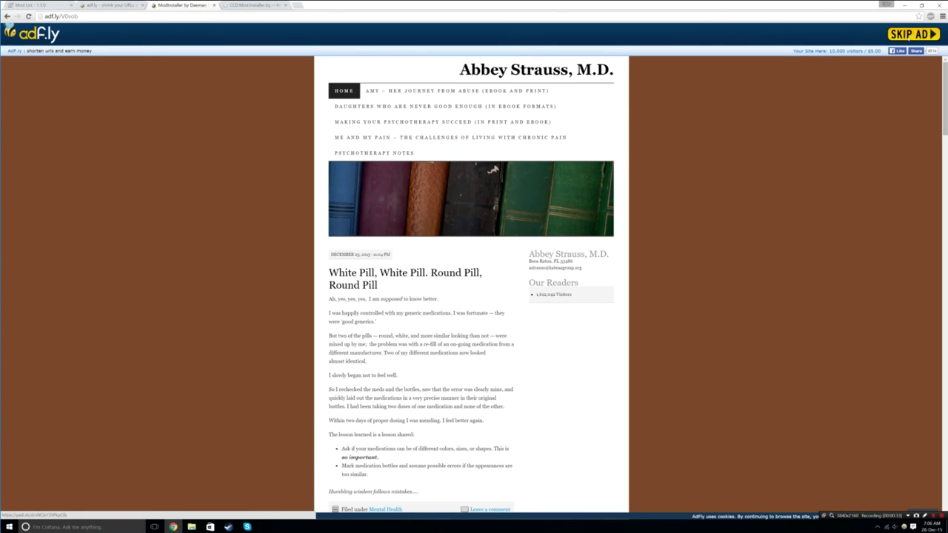
{"action": "left_click", "coordinate": [913, 34]}
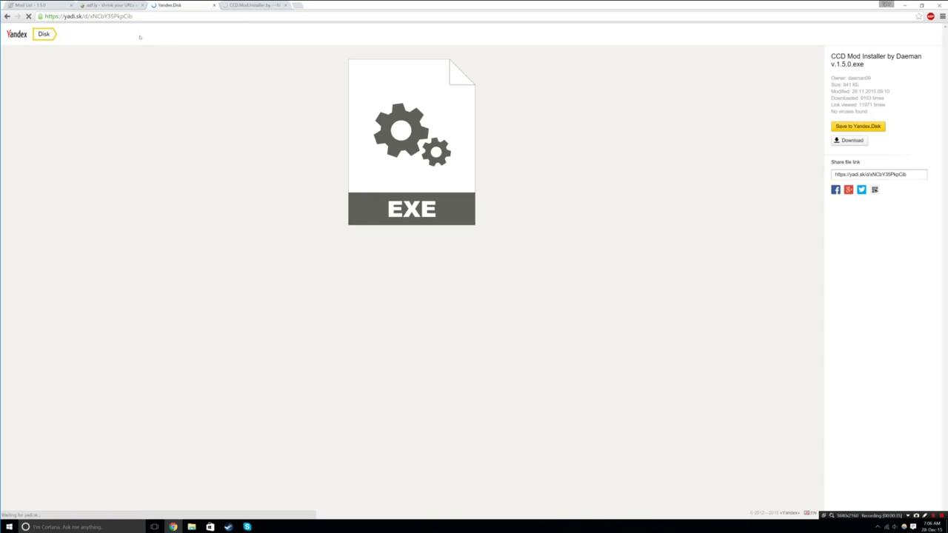
{"action": "left_click", "coordinate": [129, 4]}
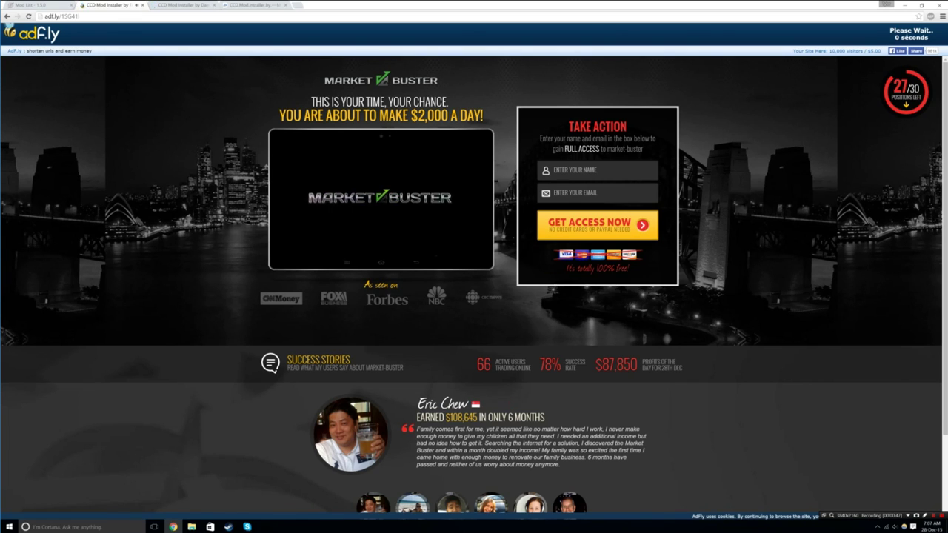
Step: Reach the Yandex Disk page and download the FullOyunMod installer, closing the duplicate page
{"action": "left_click", "coordinate": [909, 33]}
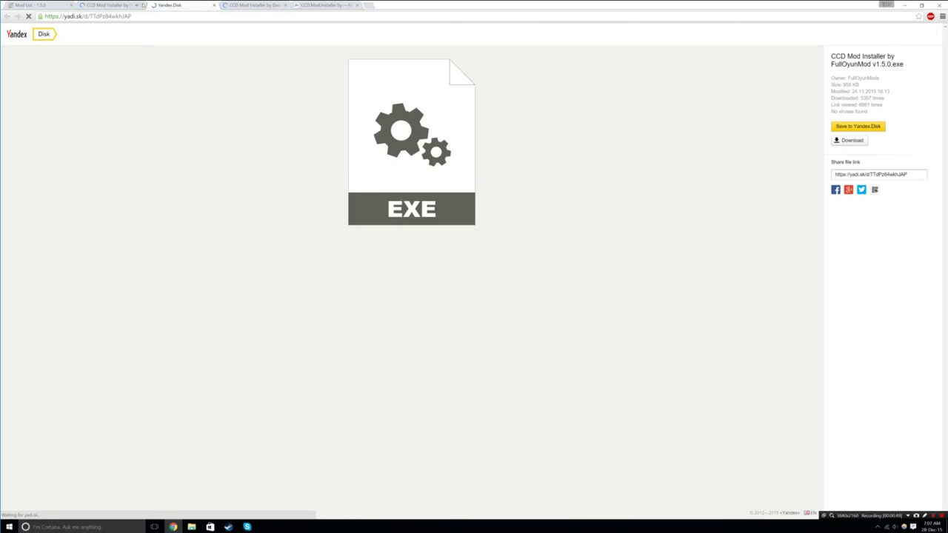
{"action": "left_click", "coordinate": [143, 5]}
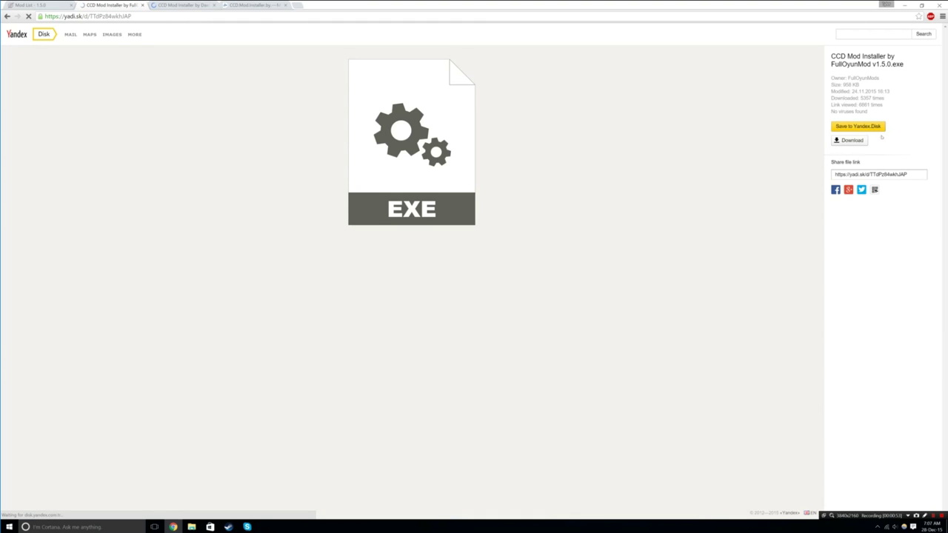
{"action": "left_click", "coordinate": [850, 140]}
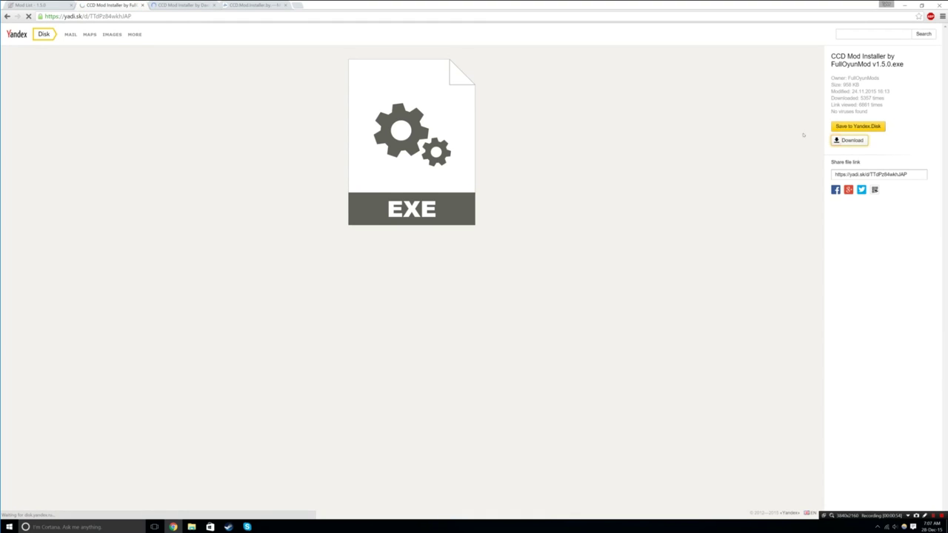
Step: Keep both warned installer downloads and download the Max installer from its Yandex Disk page
{"action": "left_click", "coordinate": [160, 5]}
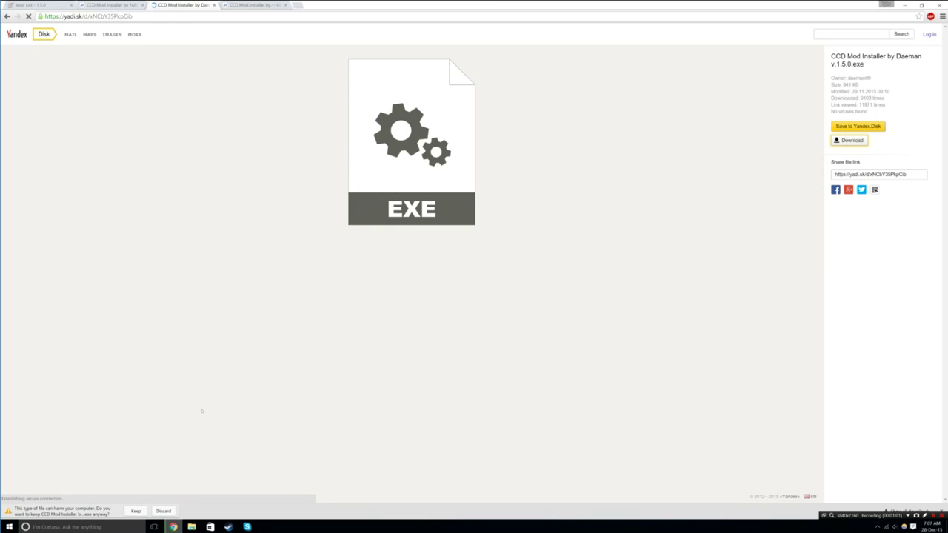
{"action": "left_click", "coordinate": [135, 511]}
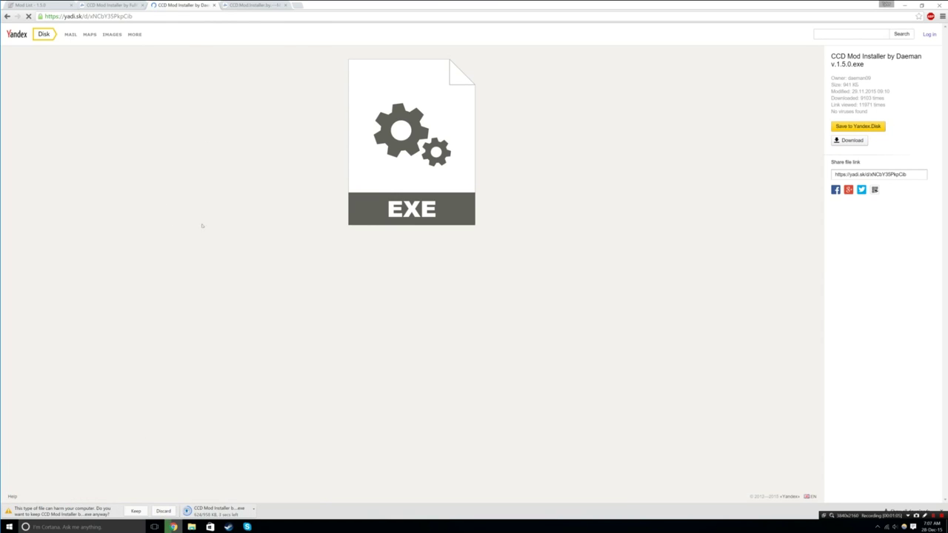
{"action": "left_click", "coordinate": [136, 511]}
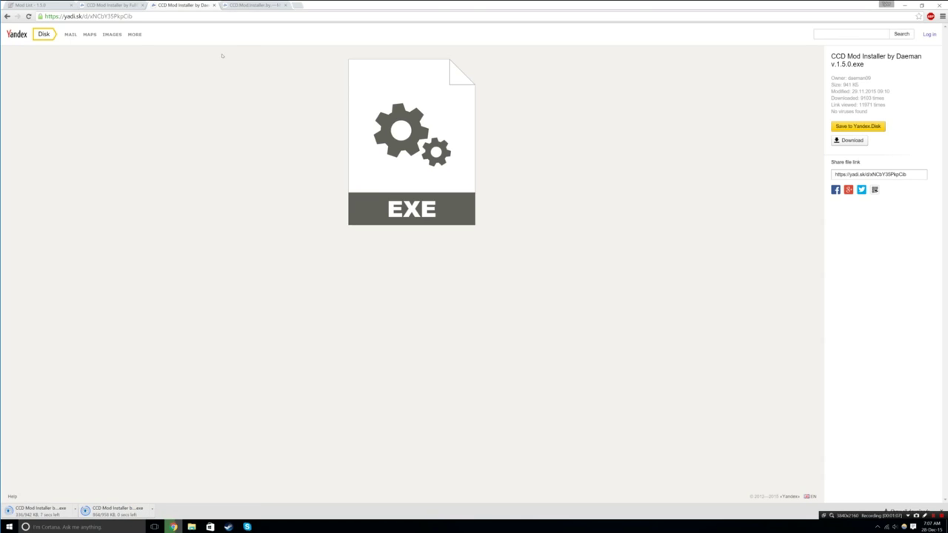
{"action": "left_click", "coordinate": [224, 6]}
{"action": "left_click", "coordinate": [850, 140]}
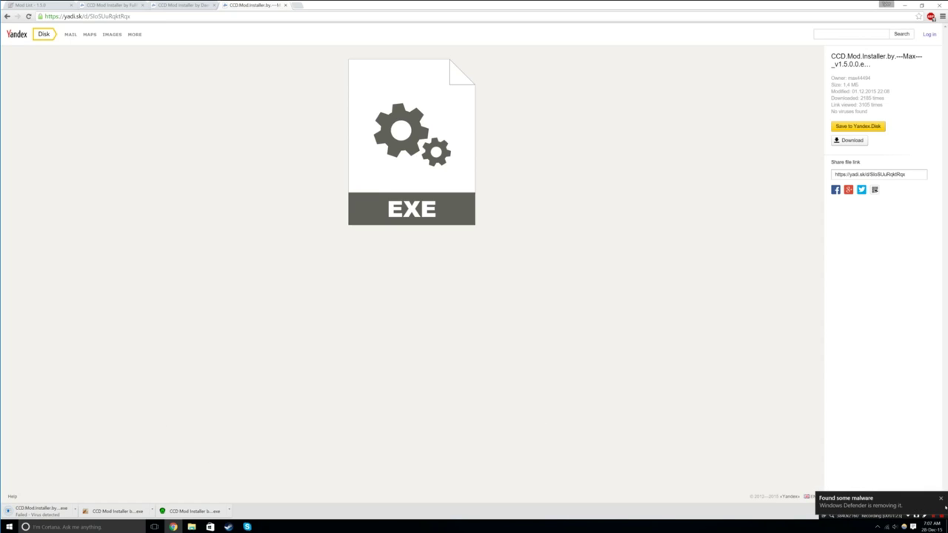
Step: Launch Windows Defender by searching 'windows' in the Start menu
{"action": "left_click", "coordinate": [879, 528]}
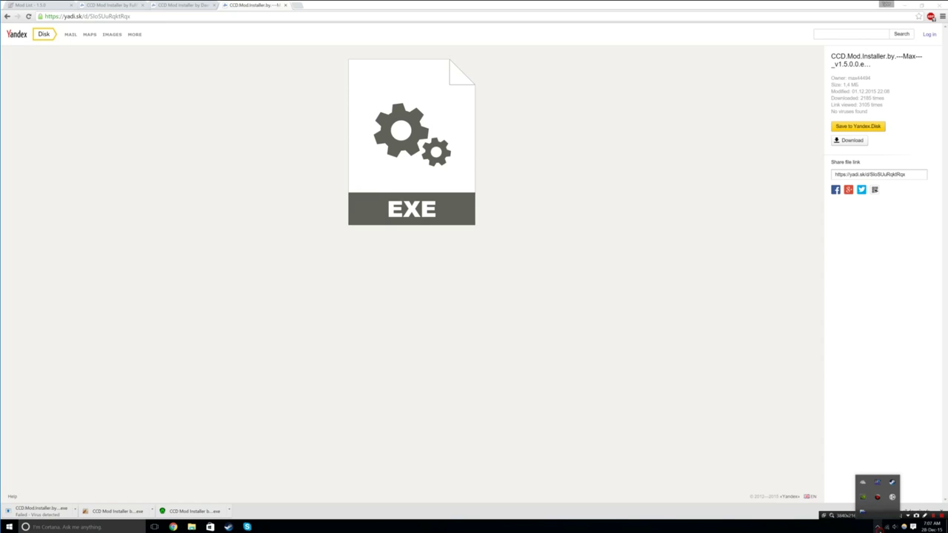
{"action": "left_click", "coordinate": [876, 528]}
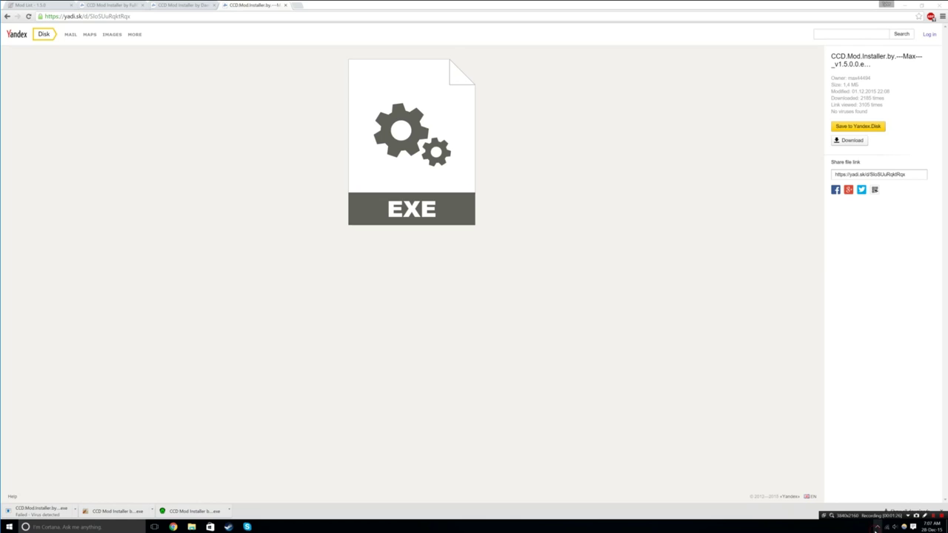
{"action": "left_click", "coordinate": [8, 526]}
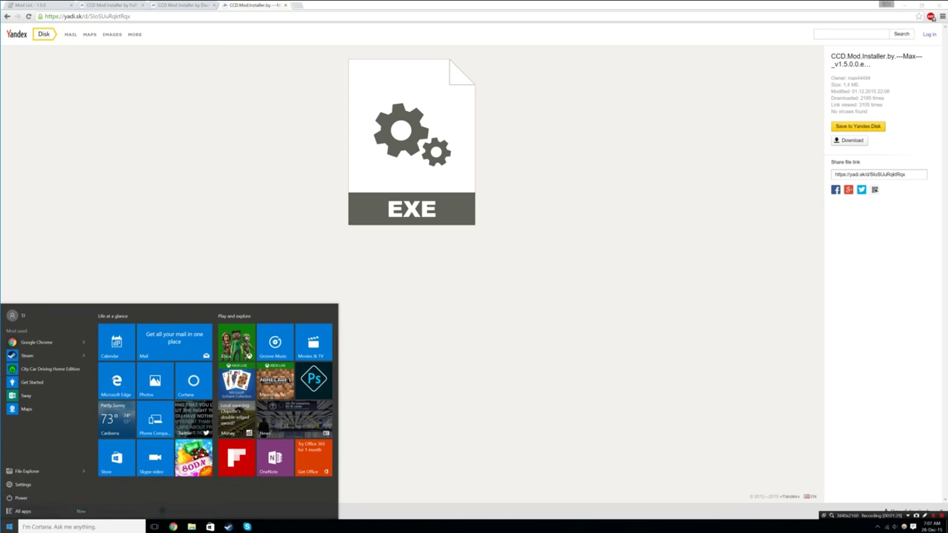
{"action": "type", "text": "windows"}
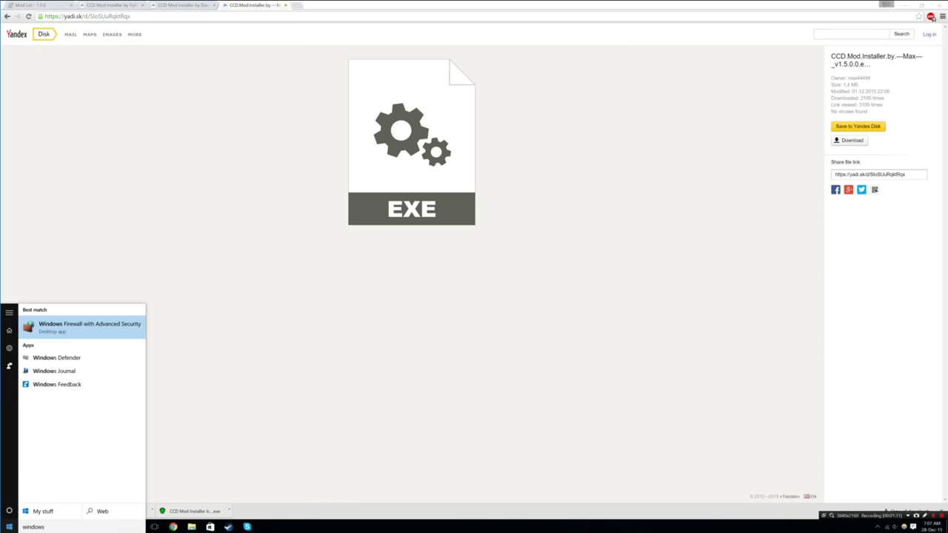
{"action": "left_click", "coordinate": [75, 358]}
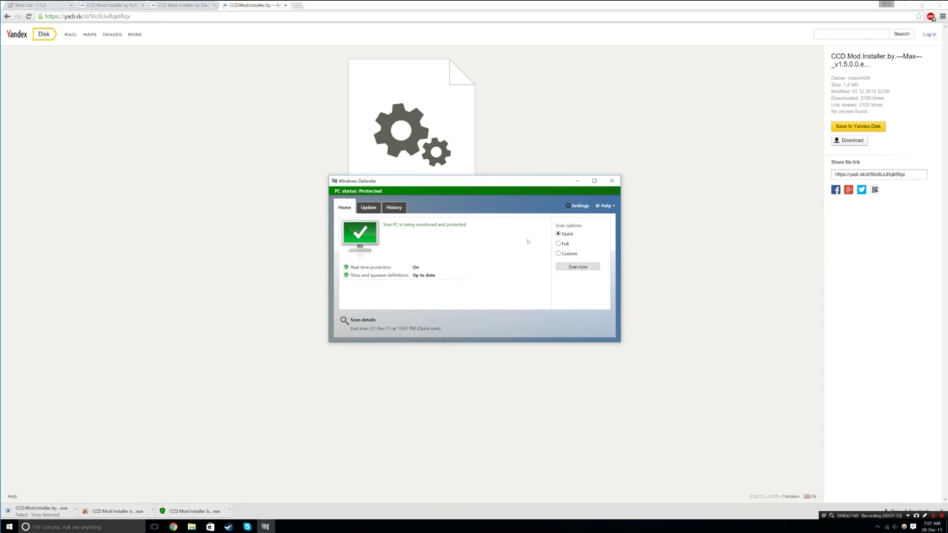
Step: Switch Windows Defender's real-time protection off and close its settings
{"action": "left_click", "coordinate": [370, 208]}
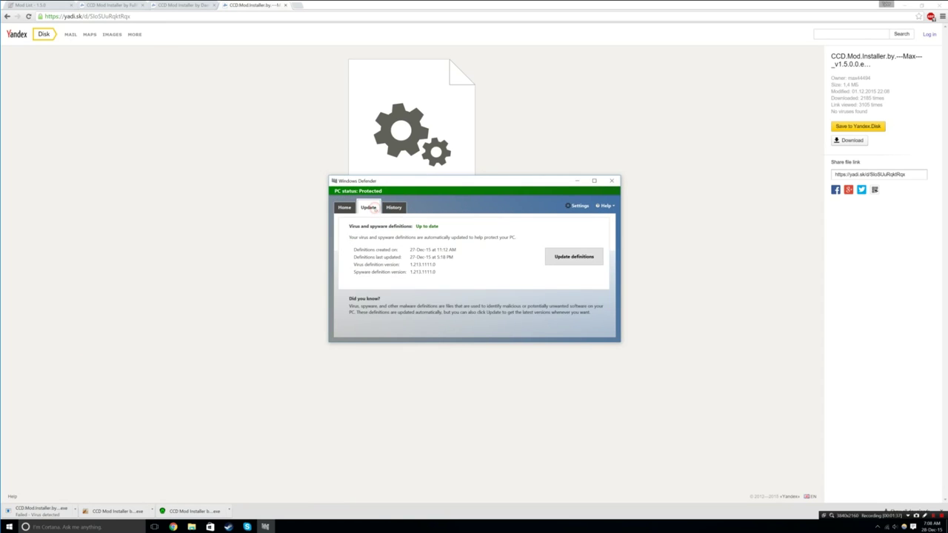
{"action": "left_click", "coordinate": [578, 206]}
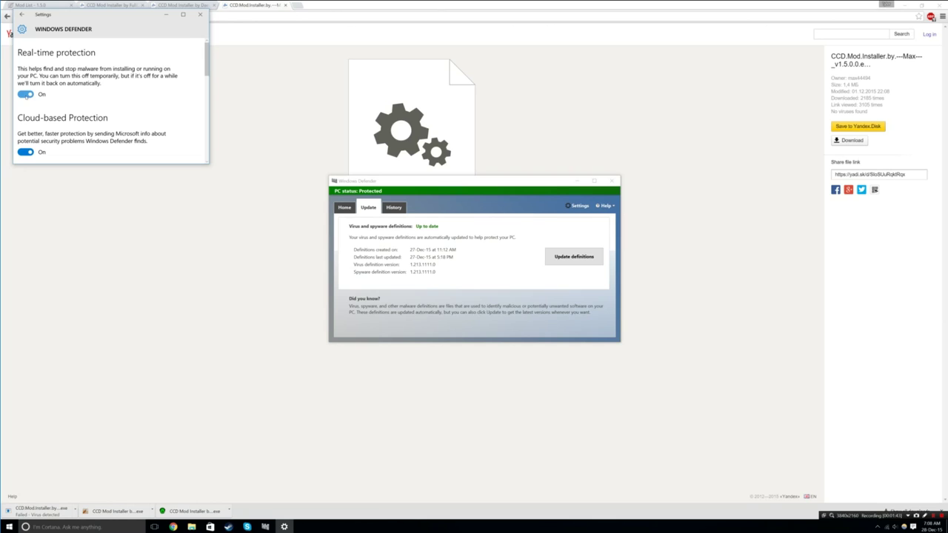
{"action": "left_click", "coordinate": [25, 94]}
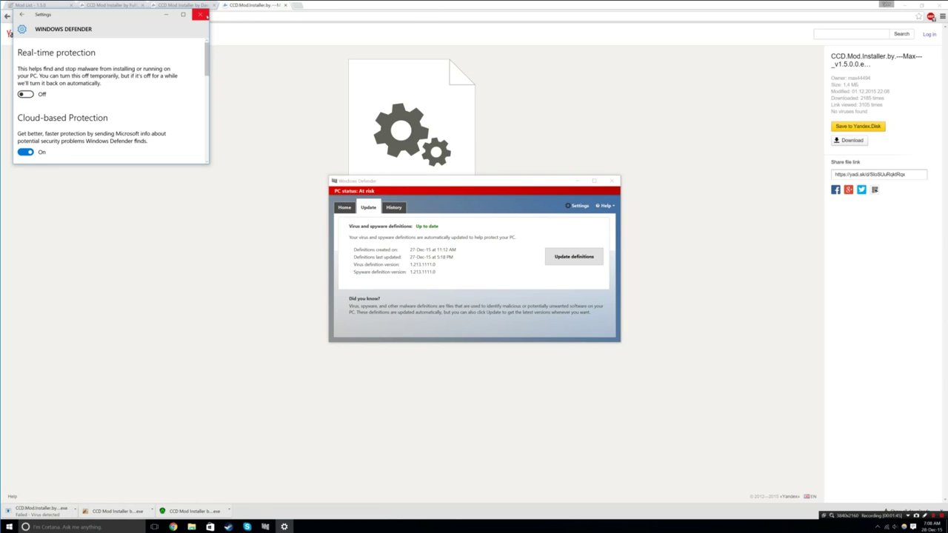
{"action": "left_click", "coordinate": [200, 15]}
Step: Re-download the Max installer v1.5.0.0, keeping it despite the harmful-file warning
{"action": "left_click", "coordinate": [612, 181]}
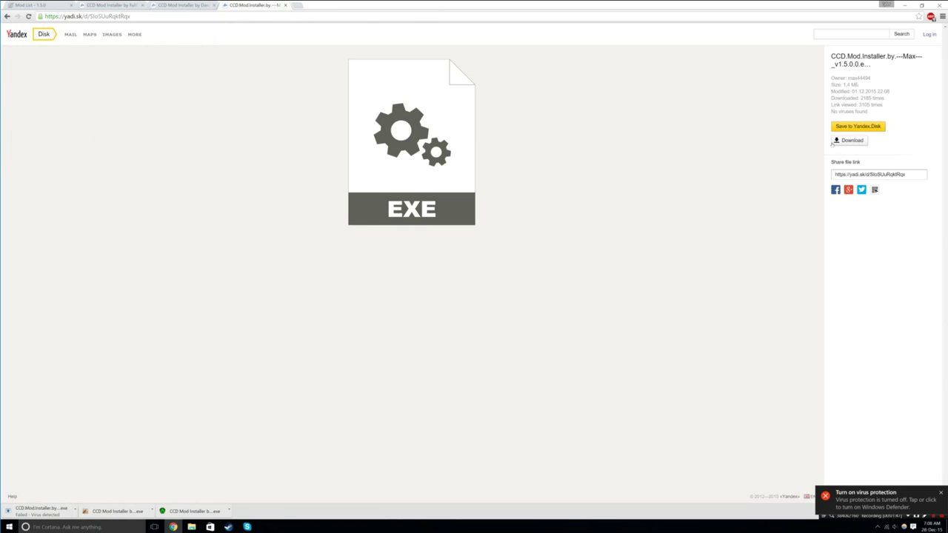
{"action": "left_click", "coordinate": [832, 143]}
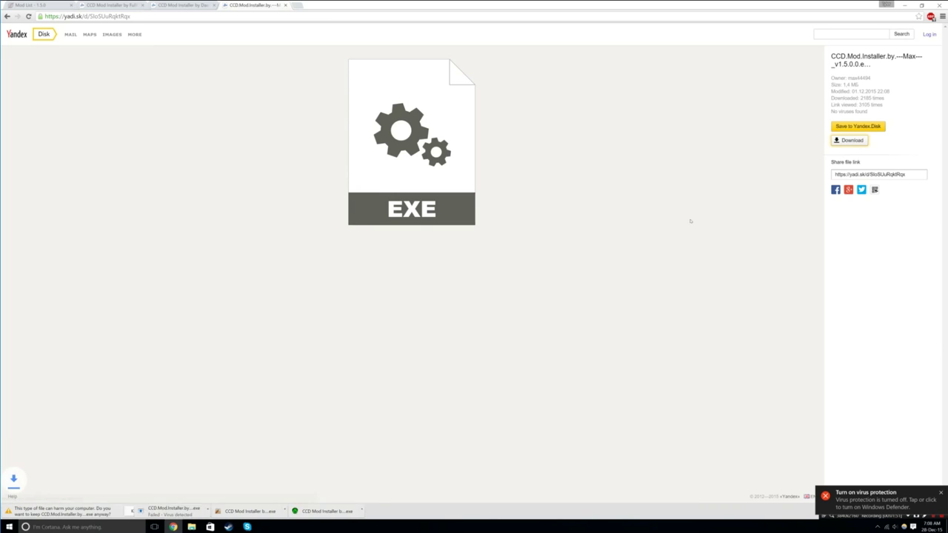
{"action": "left_click", "coordinate": [138, 511]}
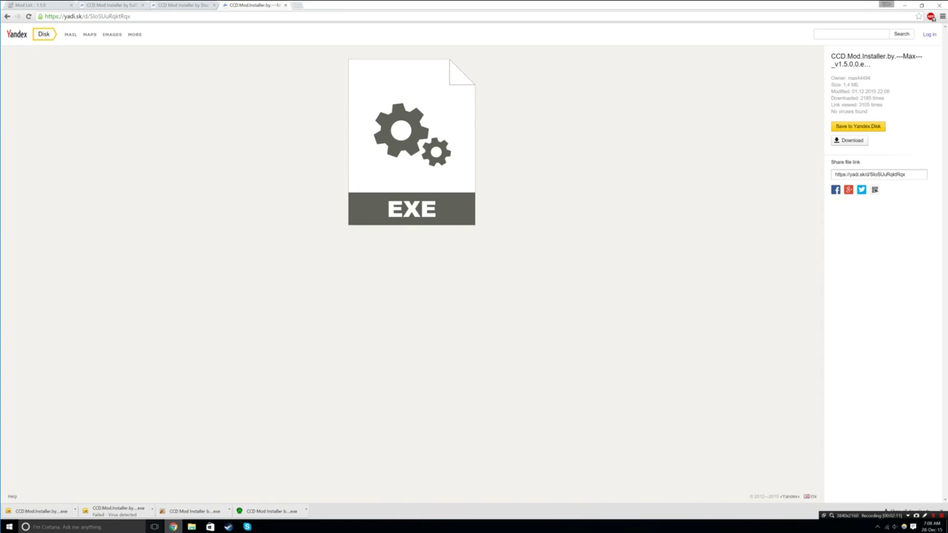
Step: Move the Daeman installer and the two other installer files from Downloads to the desktop
{"action": "left_click", "coordinate": [191, 527]}
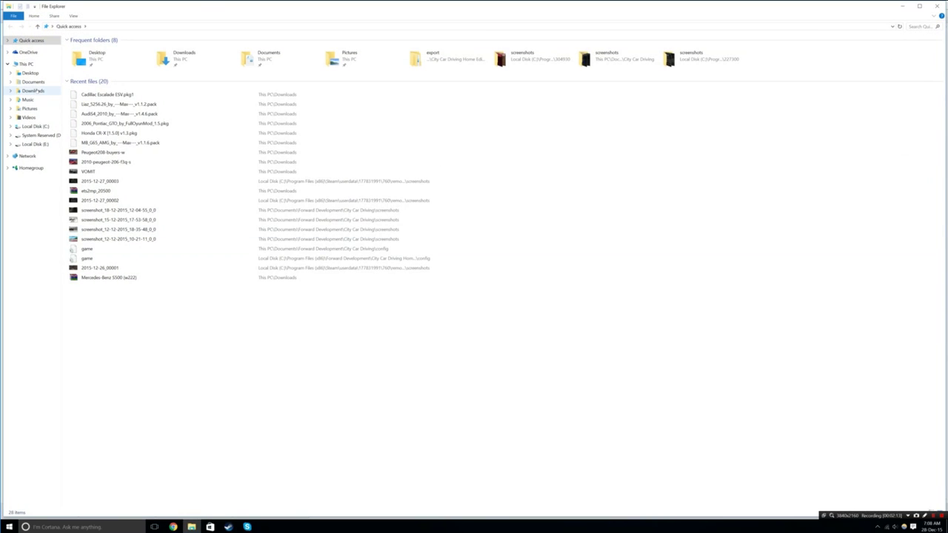
{"action": "left_click", "coordinate": [34, 91]}
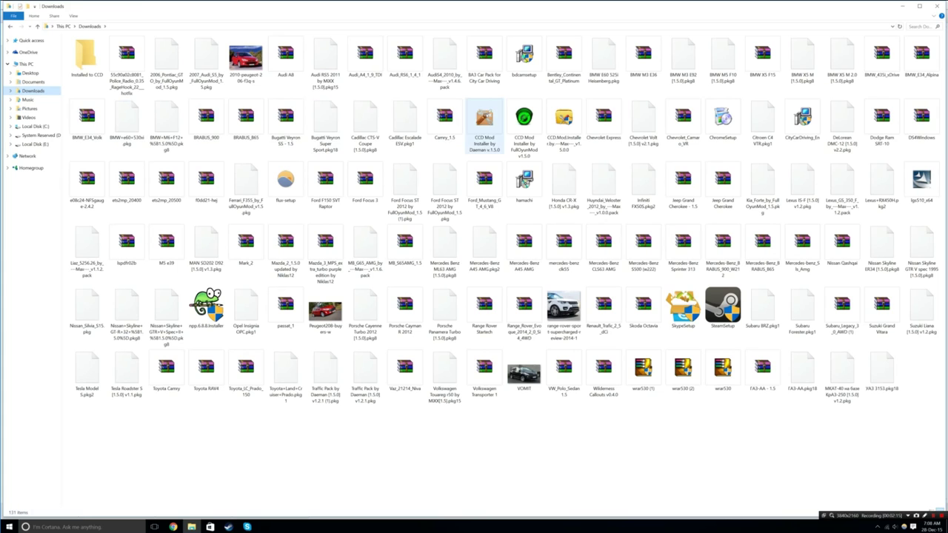
{"action": "mouse_move", "coordinate": [485, 123]}
{"action": "left_mouse_down"}
{"action": "mouse_move", "coordinate": [817, 455]}
{"action": "mouse_move", "coordinate": [939, 517]}
{"action": "mouse_move", "coordinate": [539, 296]}
{"action": "mouse_move", "coordinate": [545, 280]}
{"action": "left_mouse_up"}
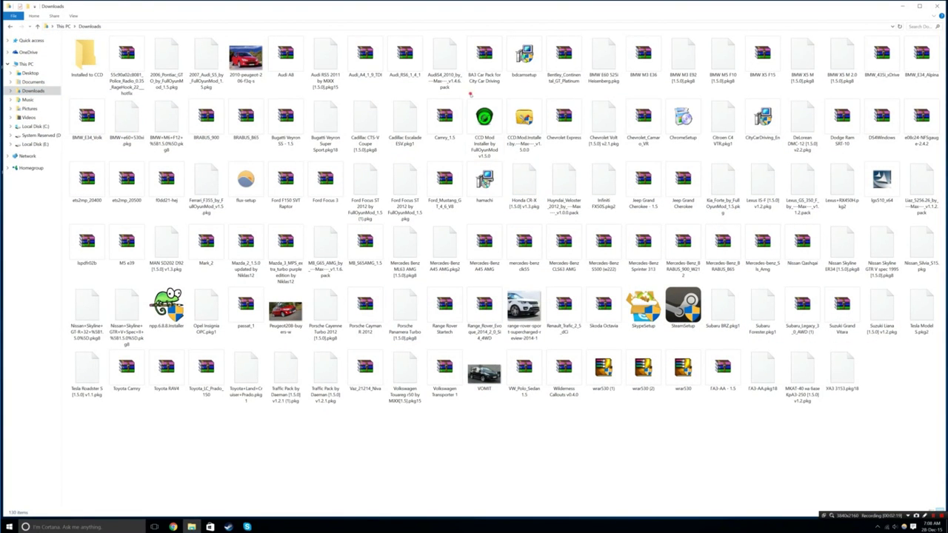
{"action": "mouse_move", "coordinate": [470, 93]}
{"action": "left_mouse_down"}
{"action": "mouse_move", "coordinate": [530, 151]}
{"action": "mouse_move", "coordinate": [503, 141]}
{"action": "mouse_move", "coordinate": [941, 518]}
{"action": "mouse_move", "coordinate": [688, 352]}
{"action": "mouse_move", "coordinate": [607, 281]}
{"action": "mouse_move", "coordinate": [593, 289]}
{"action": "mouse_move", "coordinate": [585, 274]}
{"action": "mouse_move", "coordinate": [610, 343]}
{"action": "left_mouse_up"}
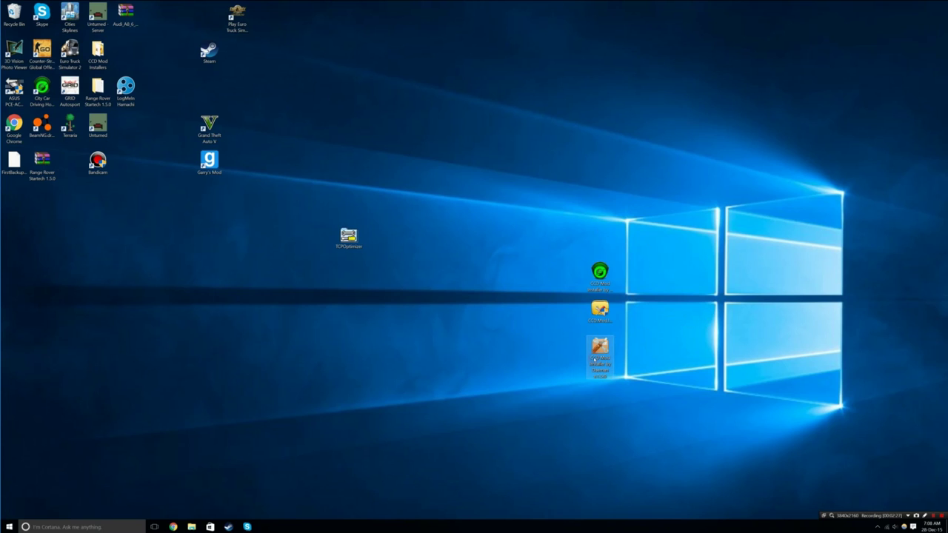
Step: Run the Daeman installer as administrator and set City Car Driving Home Edition as game folder
{"action": "right_click", "coordinate": [600, 349]}
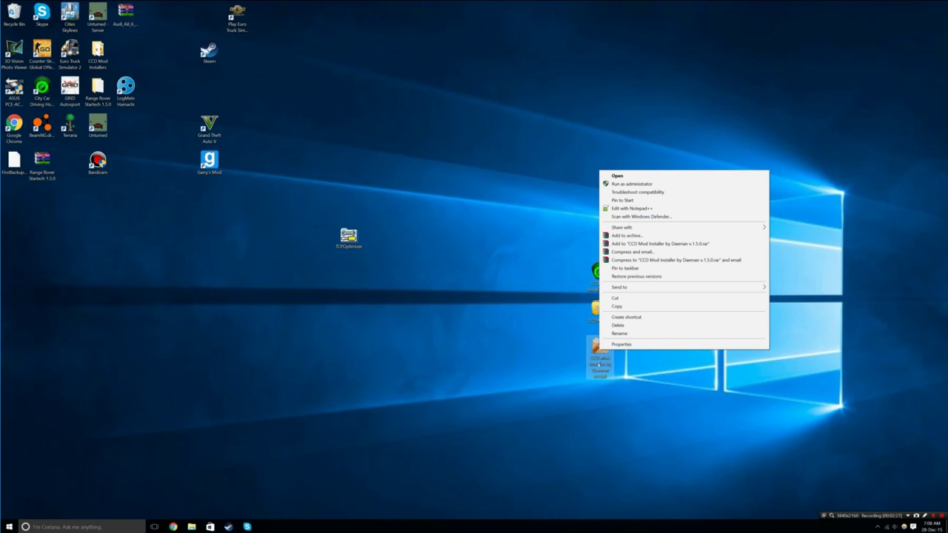
{"action": "left_click", "coordinate": [634, 184]}
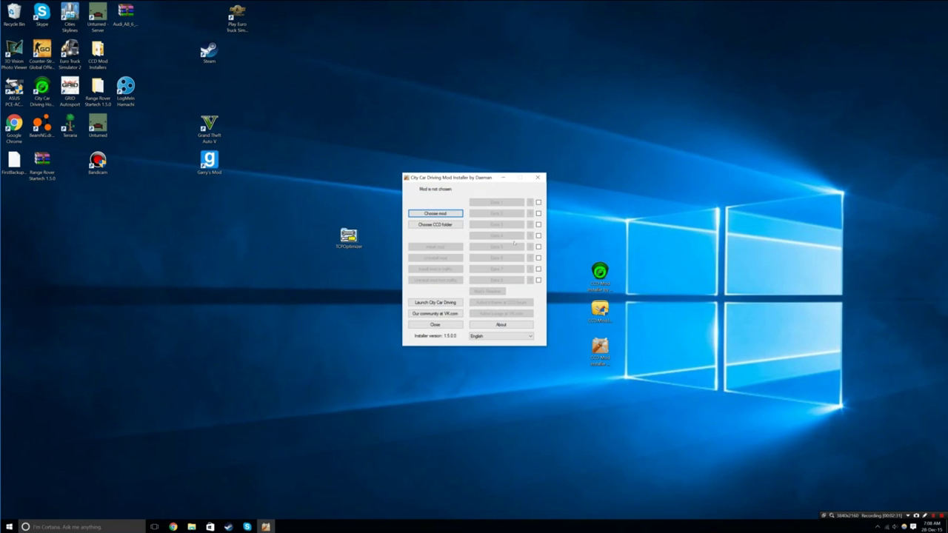
{"action": "left_click", "coordinate": [435, 225]}
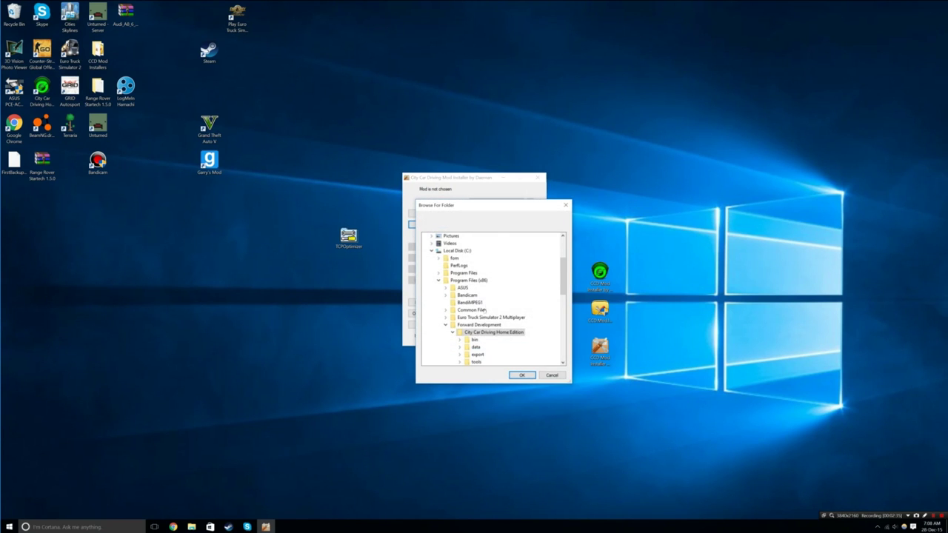
{"action": "scroll", "coordinate": [484, 311], "scroll_direction": "down", "scroll_amount": 1}
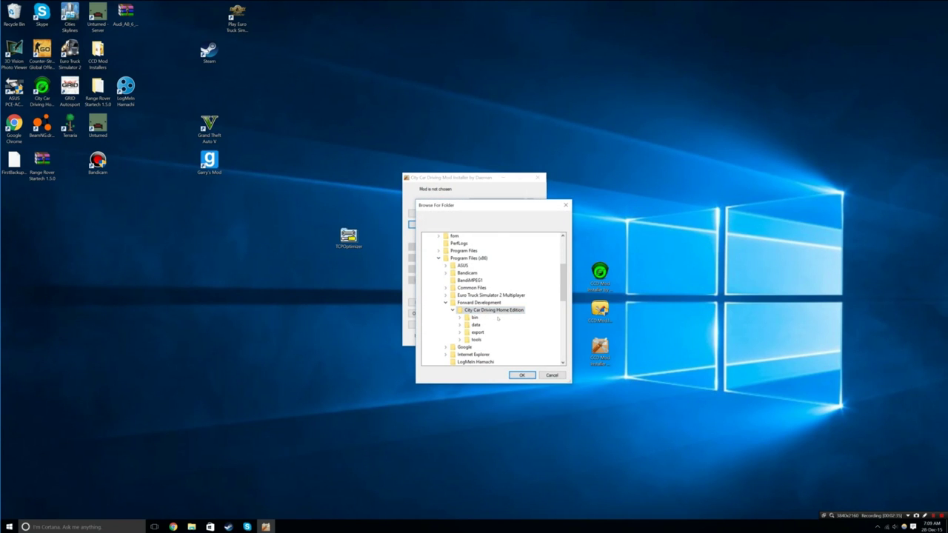
{"action": "left_click", "coordinate": [522, 376]}
Step: Install the Cadillac Escalade ESV.pkg1 mod and close the installer
{"action": "left_click", "coordinate": [435, 212]}
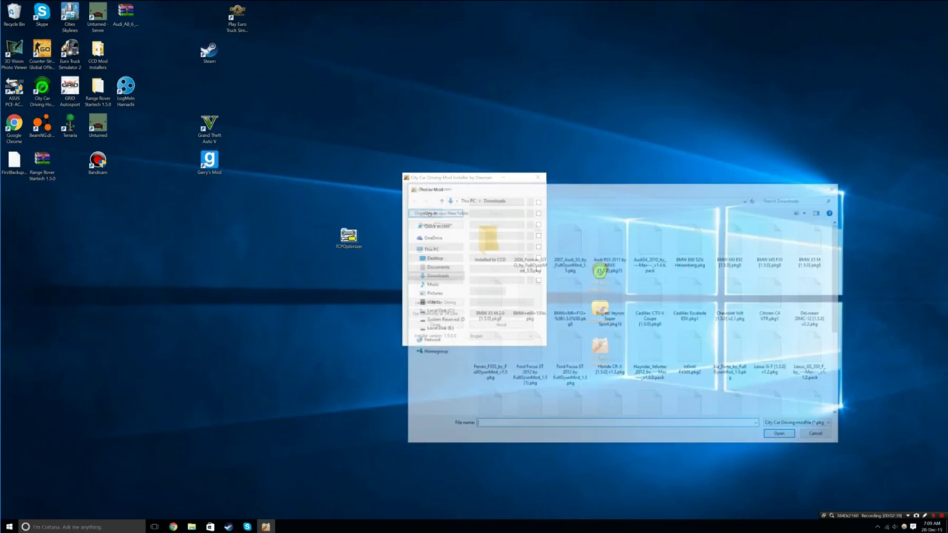
{"action": "left_click", "coordinate": [696, 305]}
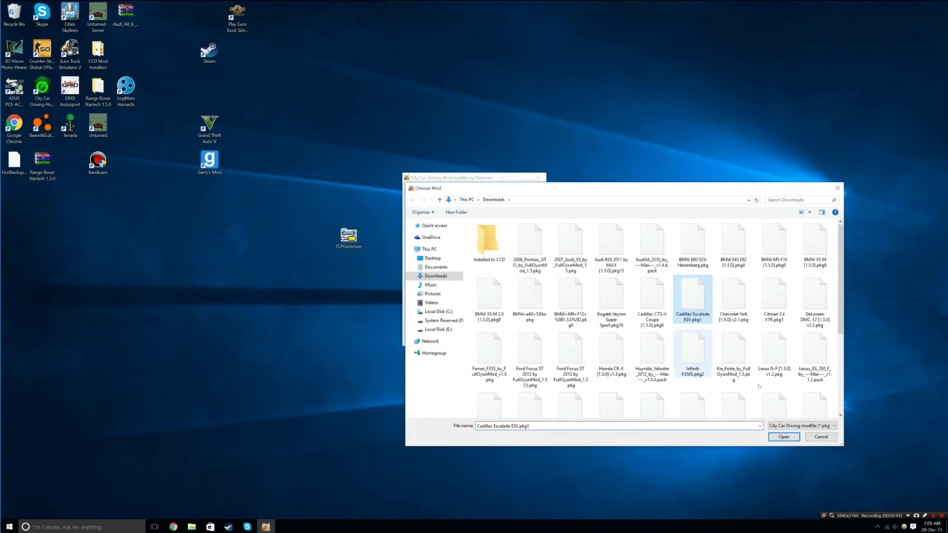
{"action": "left_click", "coordinate": [783, 437]}
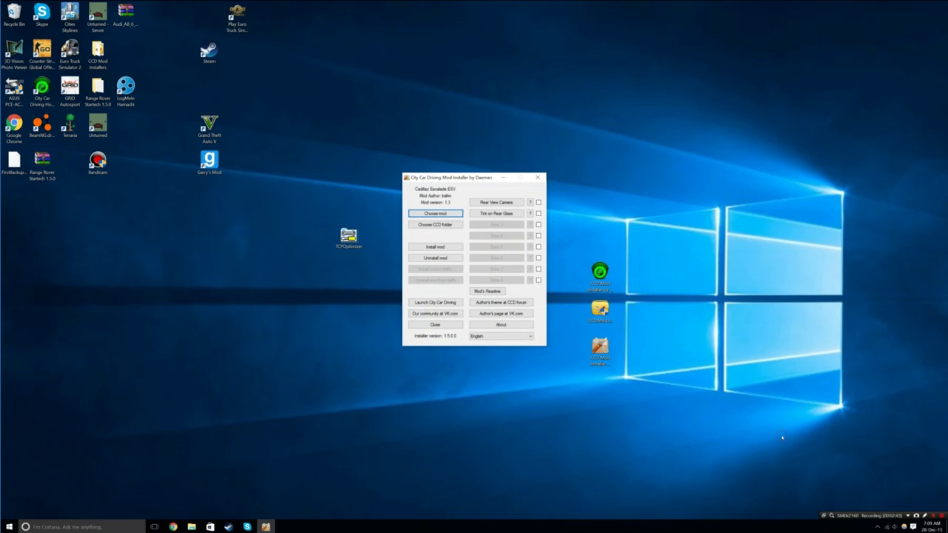
{"action": "left_click", "coordinate": [443, 247]}
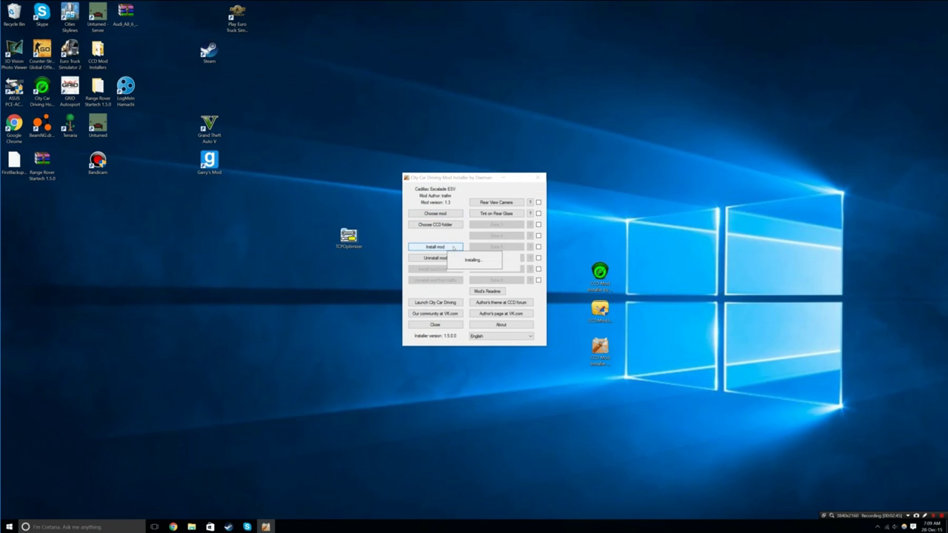
{"action": "left_click", "coordinate": [500, 289]}
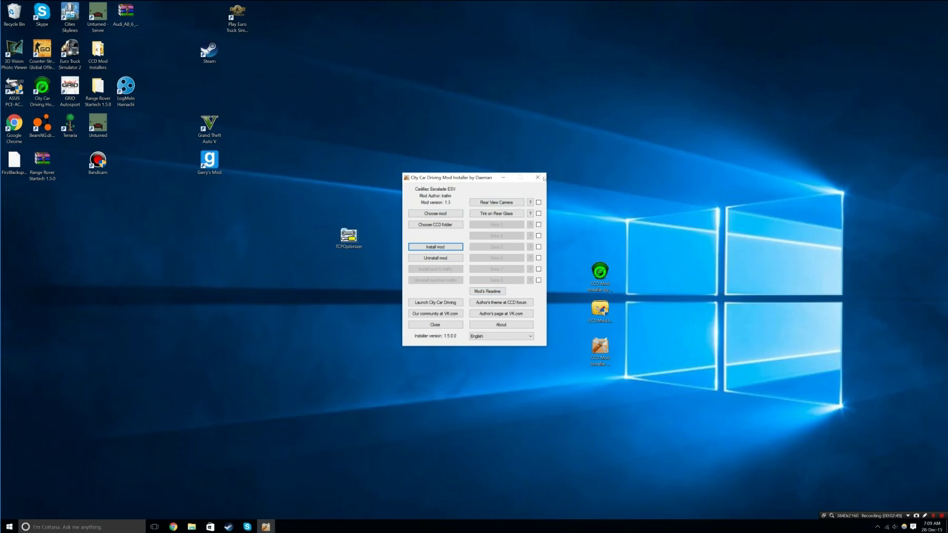
{"action": "left_click", "coordinate": [537, 178]}
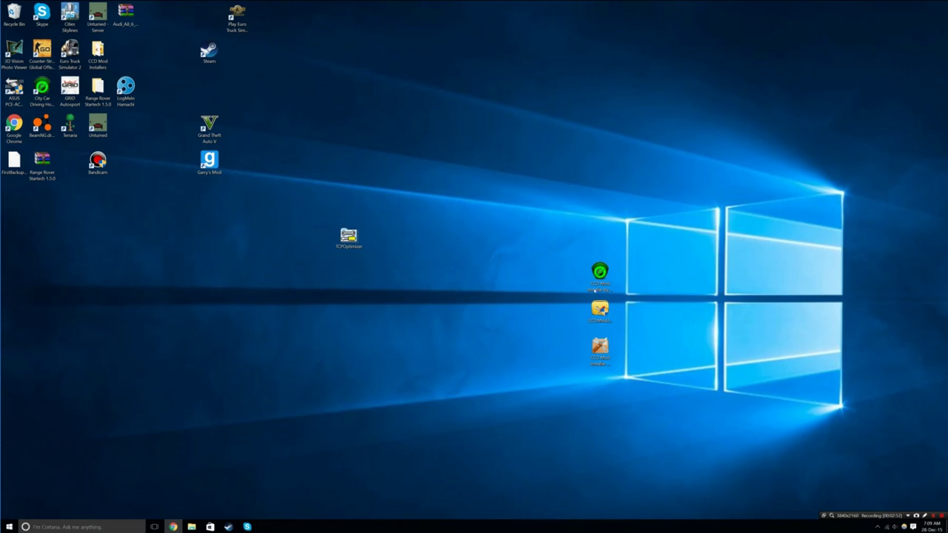
Step: Run the Max installer as administrator and load the Mercedes G65 AMG pack from Downloads
{"action": "right_click", "coordinate": [600, 299]}
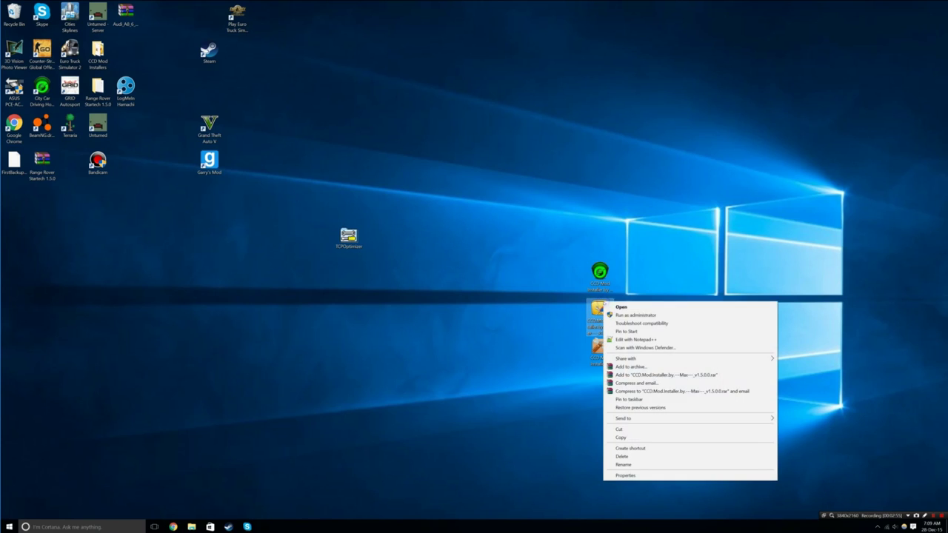
{"action": "left_click", "coordinate": [615, 305]}
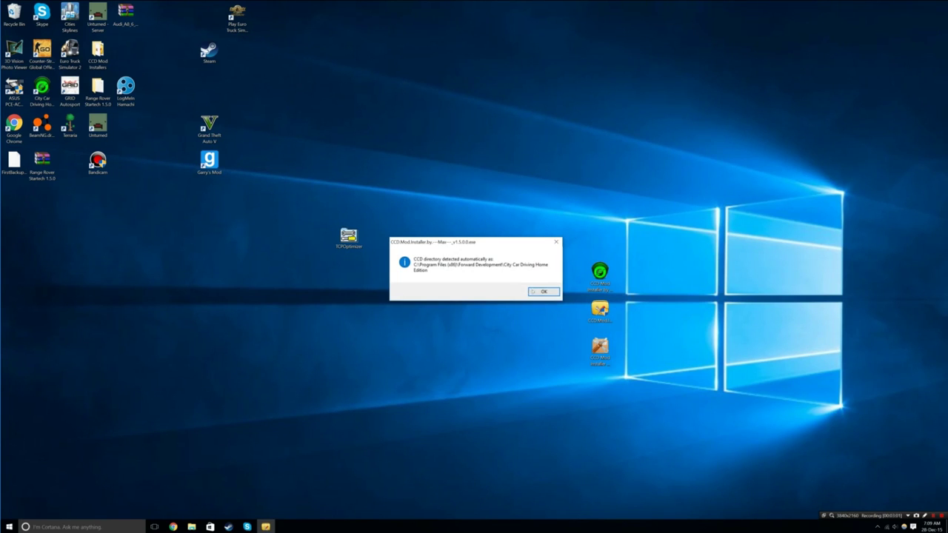
{"action": "left_click", "coordinate": [543, 291]}
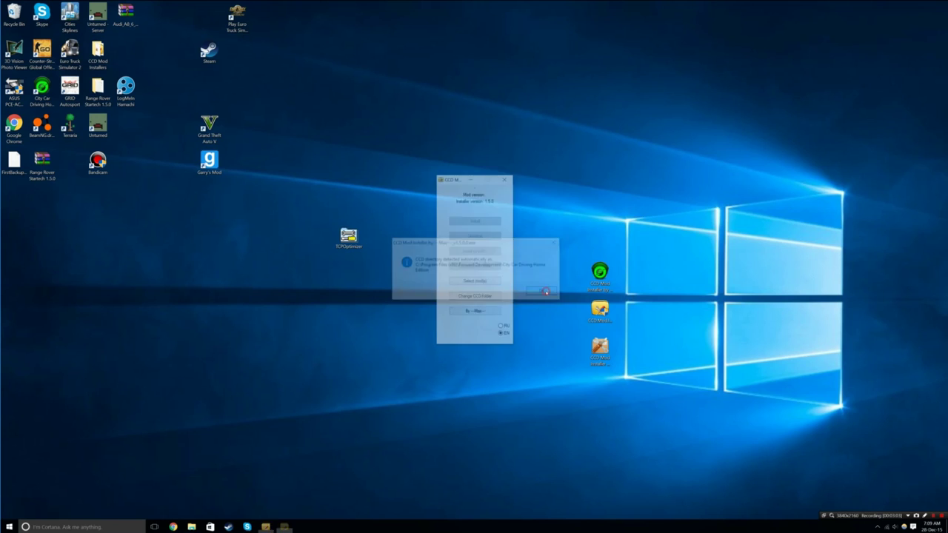
{"action": "left_click", "coordinate": [476, 283]}
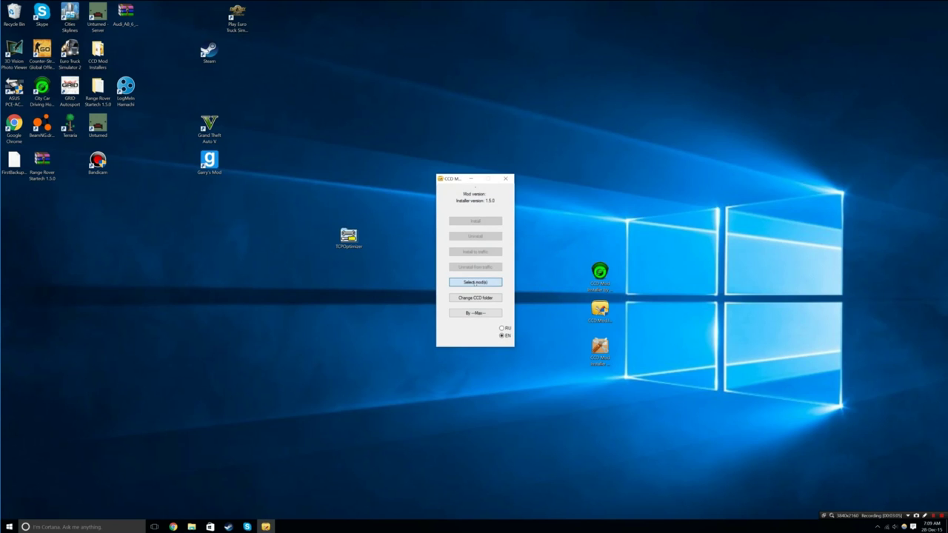
{"action": "left_click", "coordinate": [474, 277]}
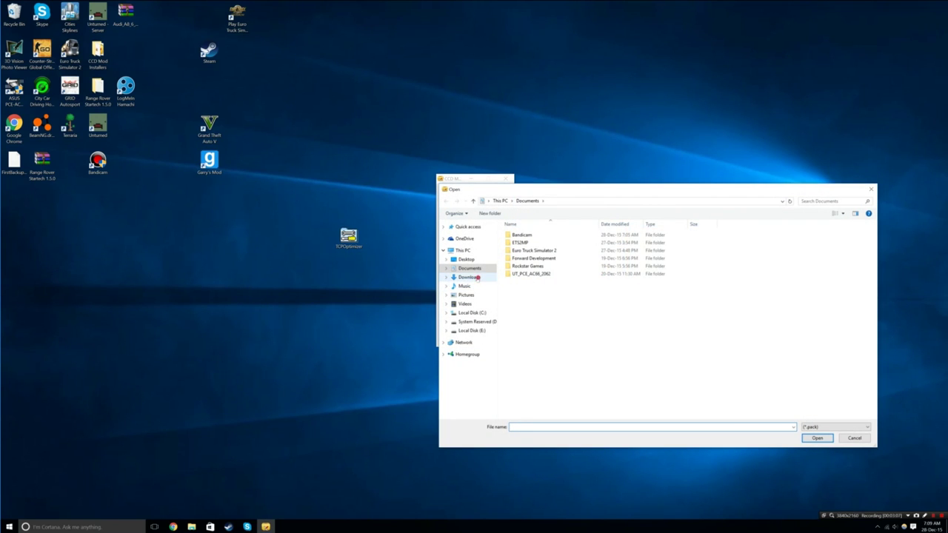
{"action": "left_click", "coordinate": [719, 251]}
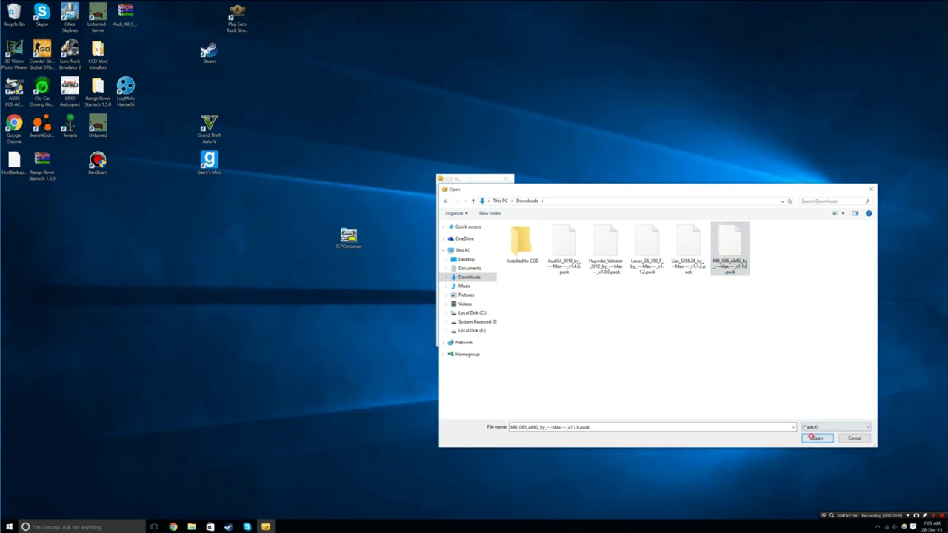
{"action": "left_click", "coordinate": [817, 437]}
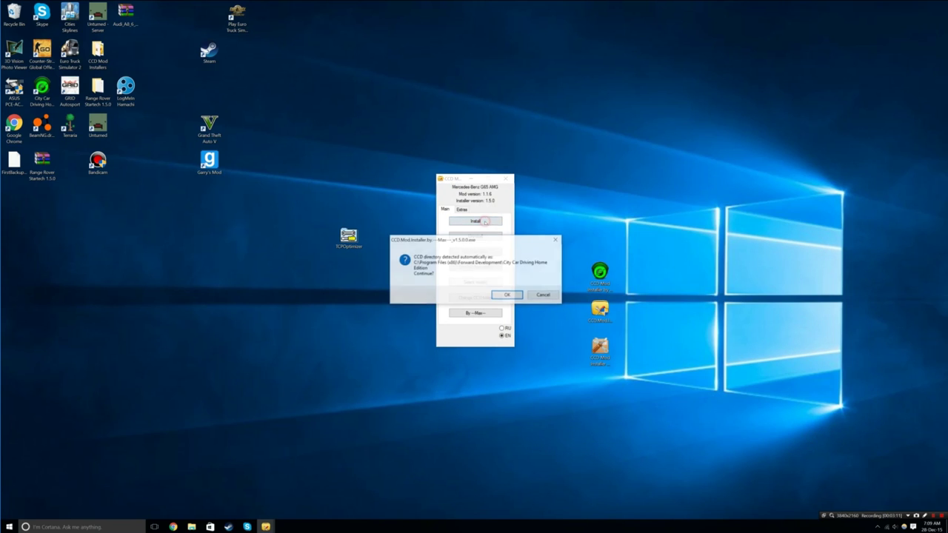
Step: Confirm the game folder, uninstall and reinstall the G65 AMG mod, then close the installer
{"action": "left_click", "coordinate": [502, 296]}
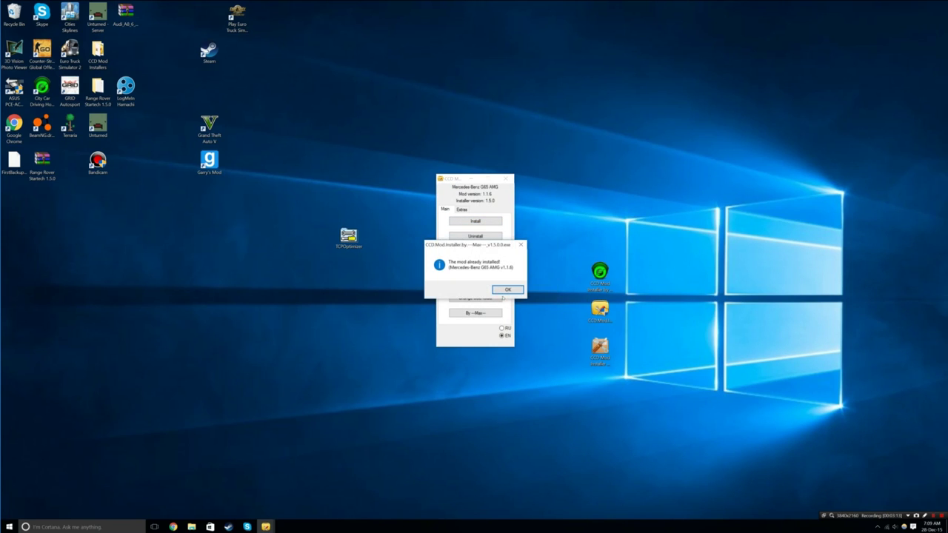
{"action": "left_click", "coordinate": [502, 290]}
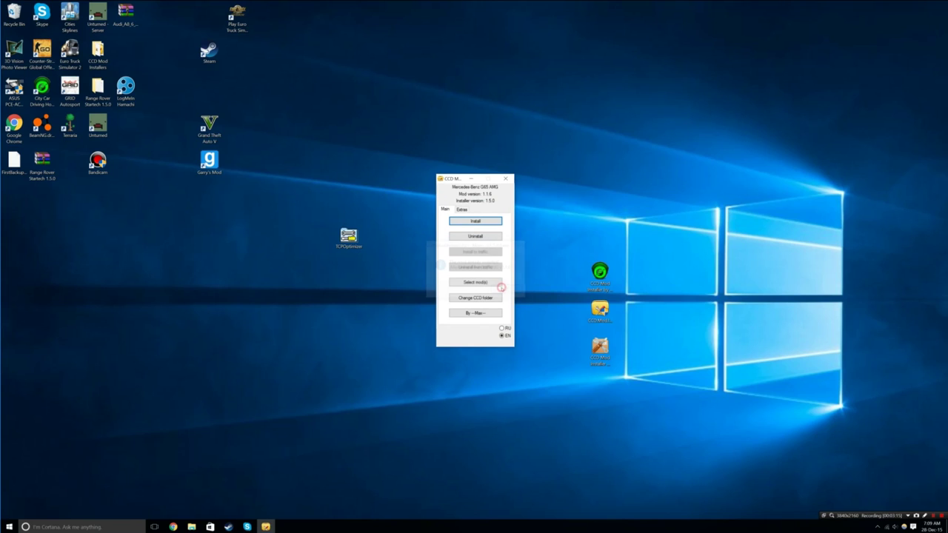
{"action": "left_click", "coordinate": [483, 222]}
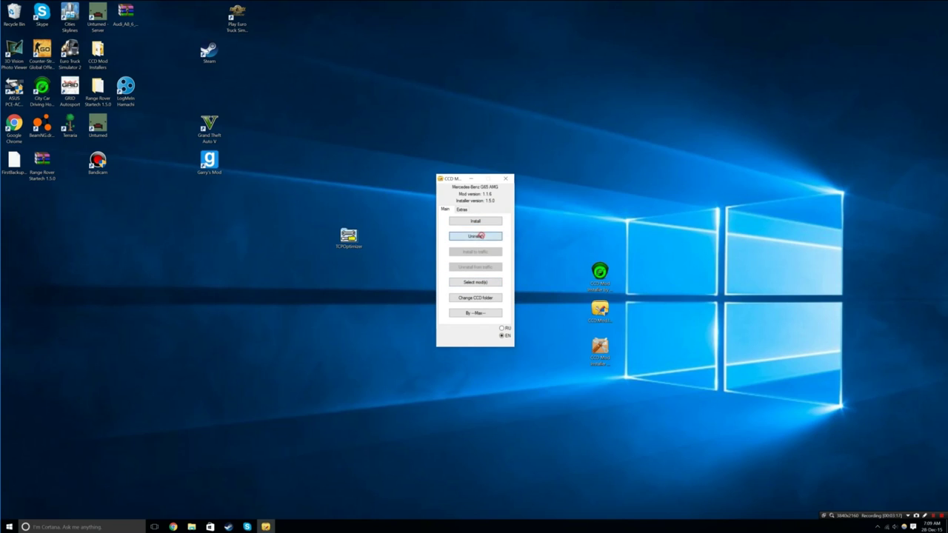
{"action": "left_click", "coordinate": [483, 222]}
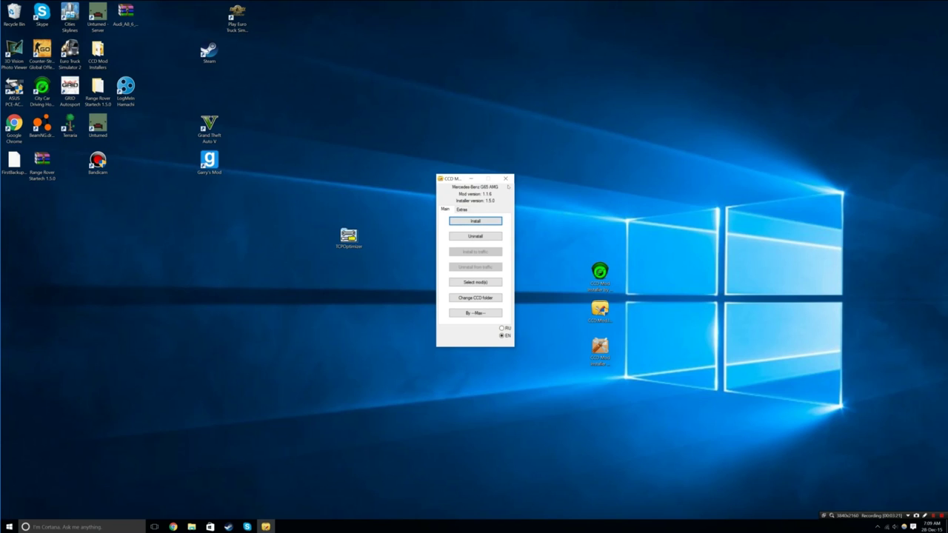
{"action": "left_click", "coordinate": [506, 178]}
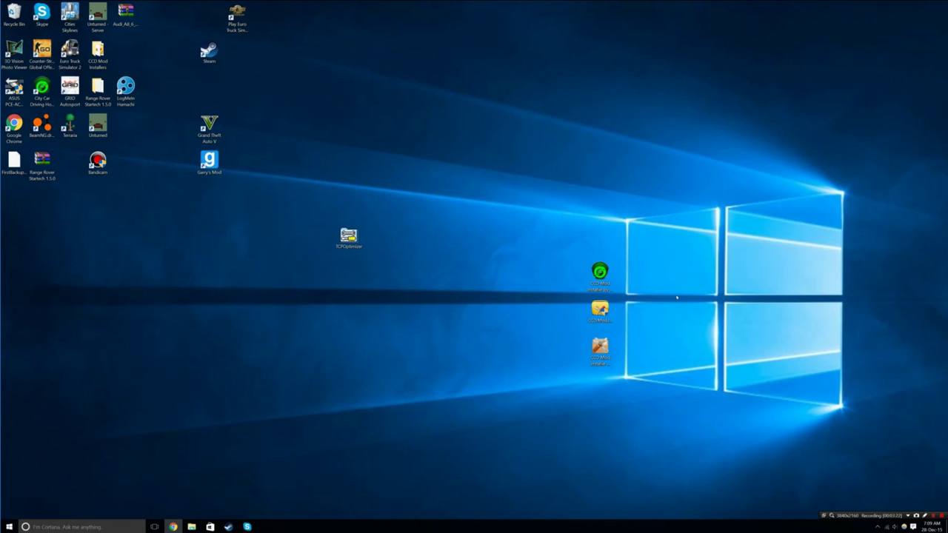
Step: Launch the FullOyunMod installer and set City Car Driving Home Edition as the game folder
{"action": "right_click", "coordinate": [603, 273]}
{"action": "left_click", "coordinate": [619, 289]}
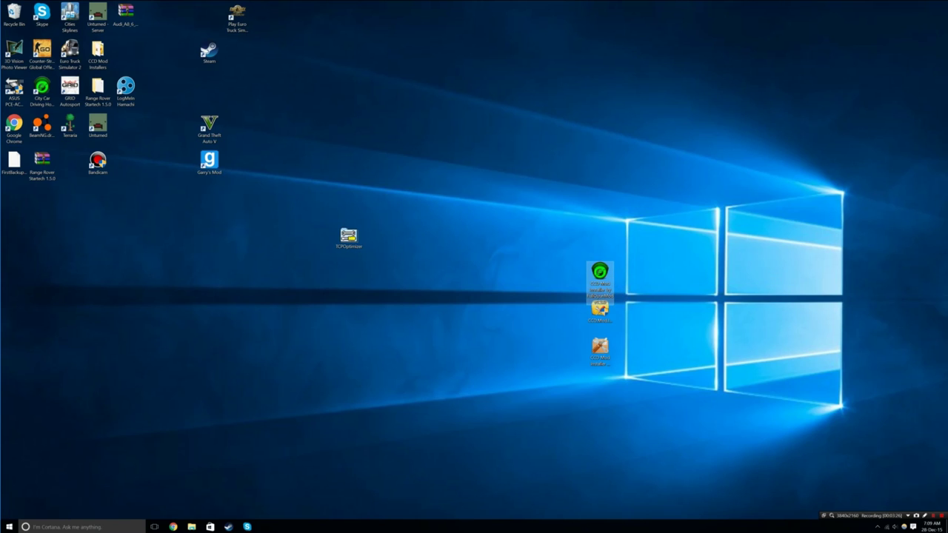
{"action": "left_click", "coordinate": [85, 118]}
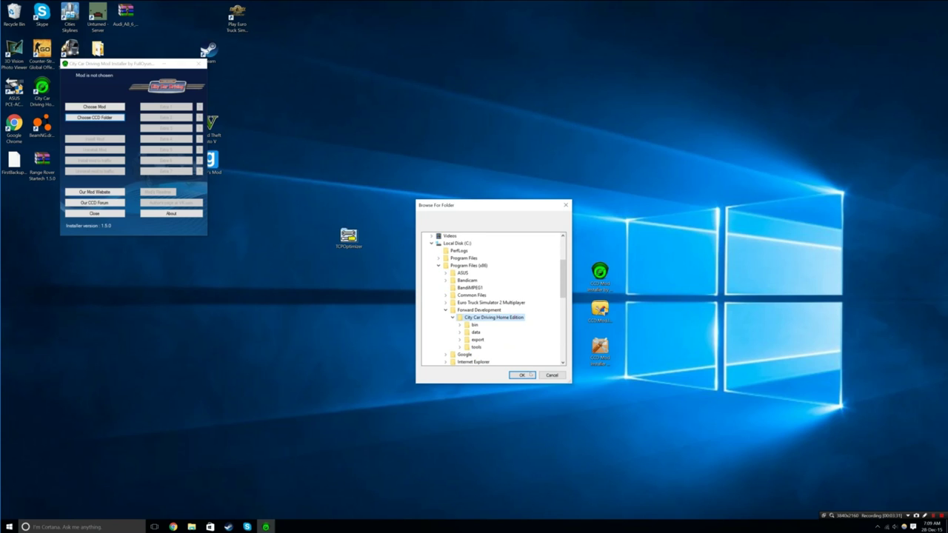
{"action": "left_click", "coordinate": [530, 374]}
Step: Install the 2006_Pontiac_GTO mod and close the installer
{"action": "left_click", "coordinate": [111, 108]}
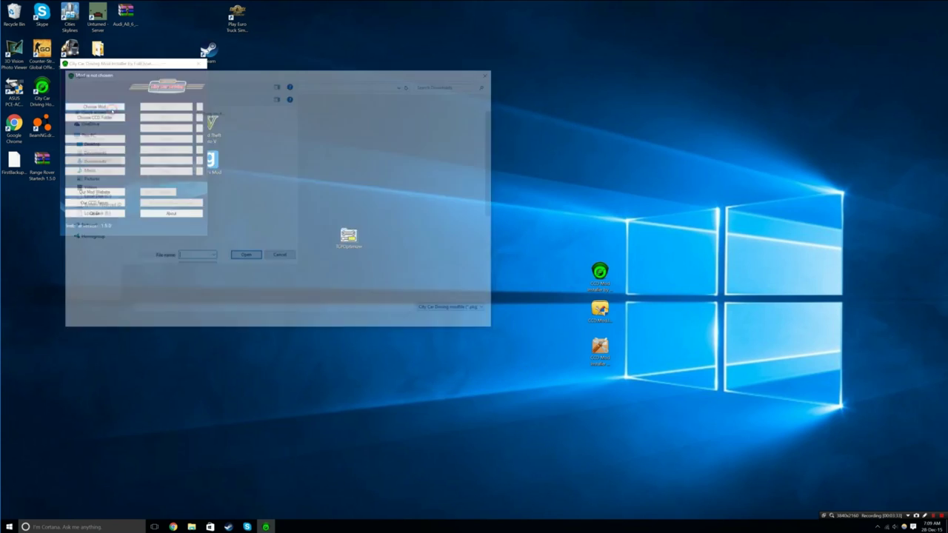
{"action": "left_click", "coordinate": [187, 137]}
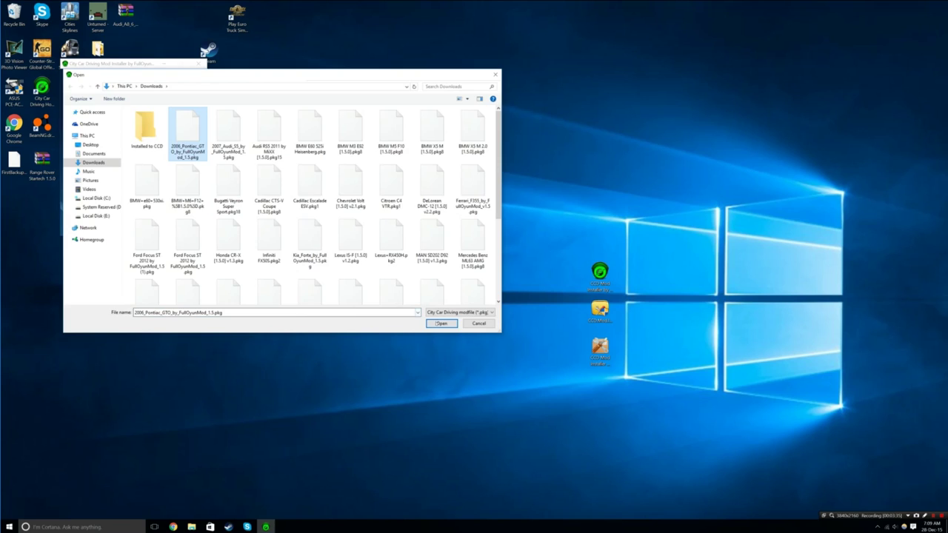
{"action": "left_click", "coordinate": [440, 323]}
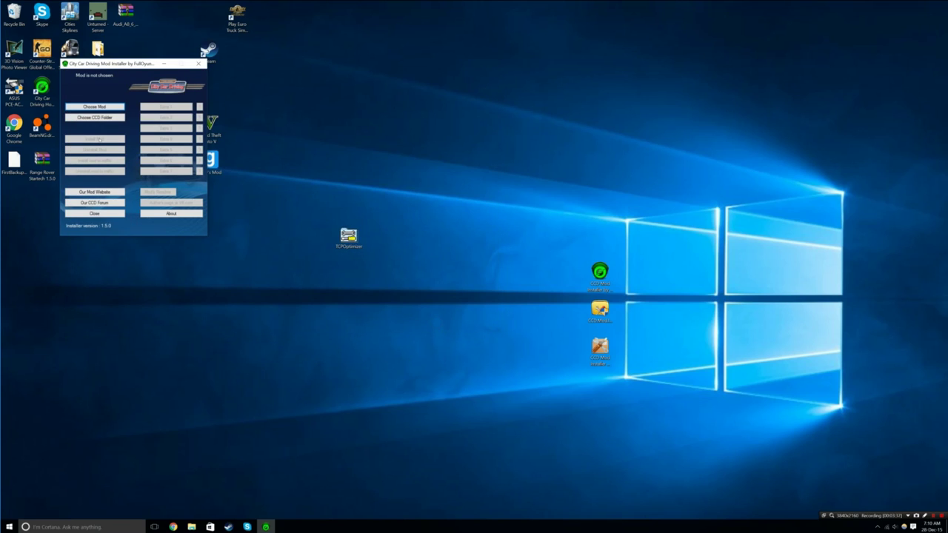
{"action": "left_click", "coordinate": [95, 139]}
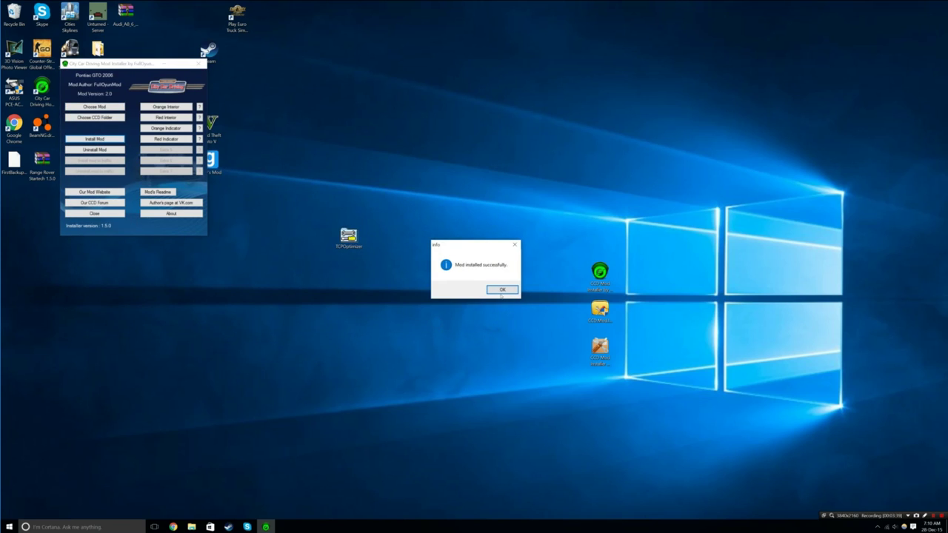
{"action": "left_click", "coordinate": [502, 291]}
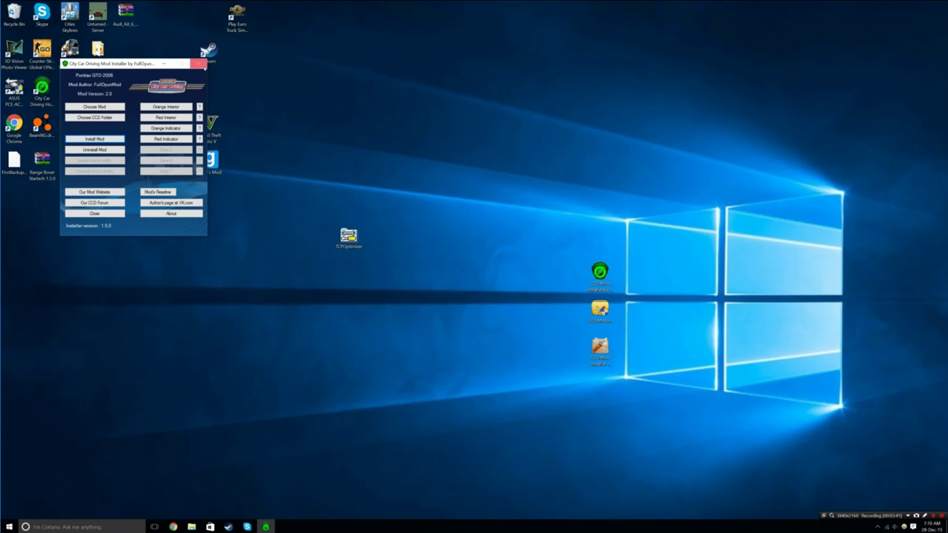
{"action": "left_click", "coordinate": [199, 66]}
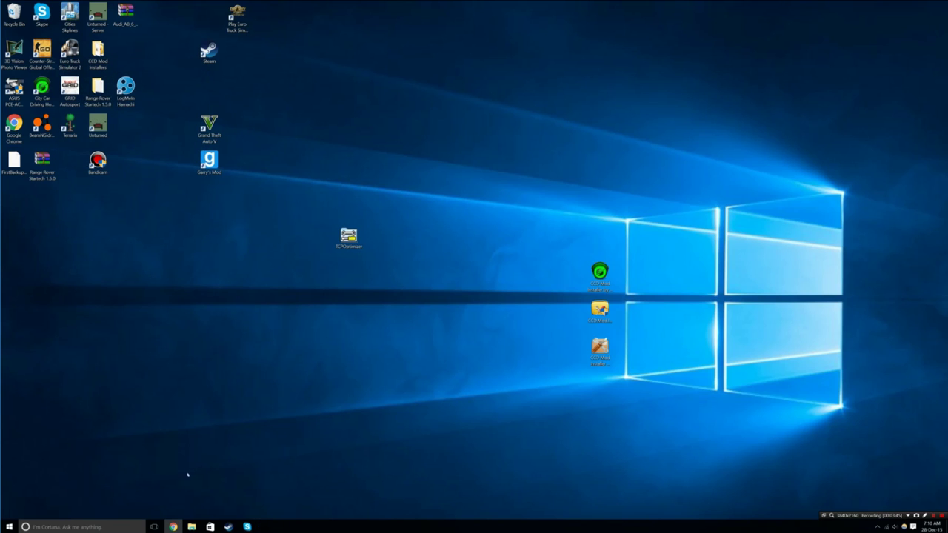
Step: Drag Mercedes-Benz A45 AMG.rar from Downloads onto the desktop
{"action": "left_click", "coordinate": [191, 527]}
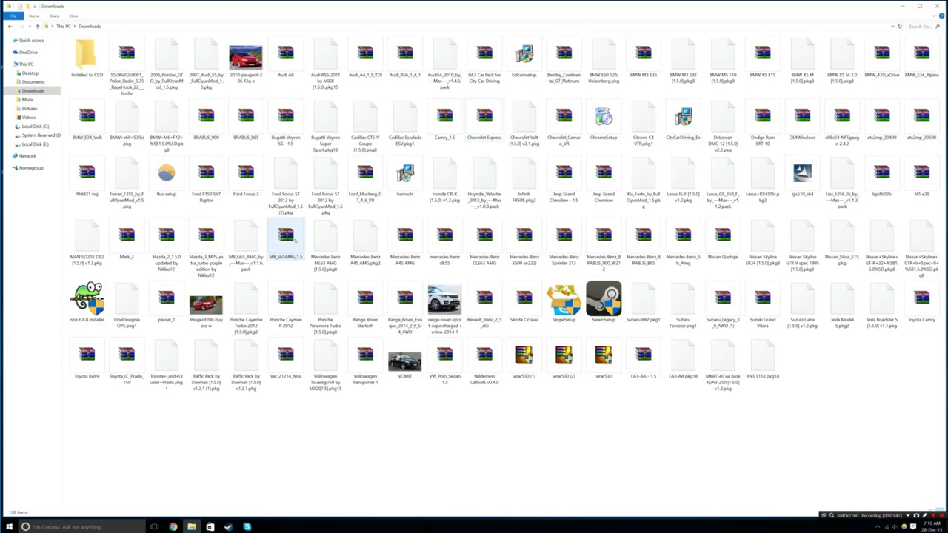
{"action": "left_click", "coordinate": [405, 237]}
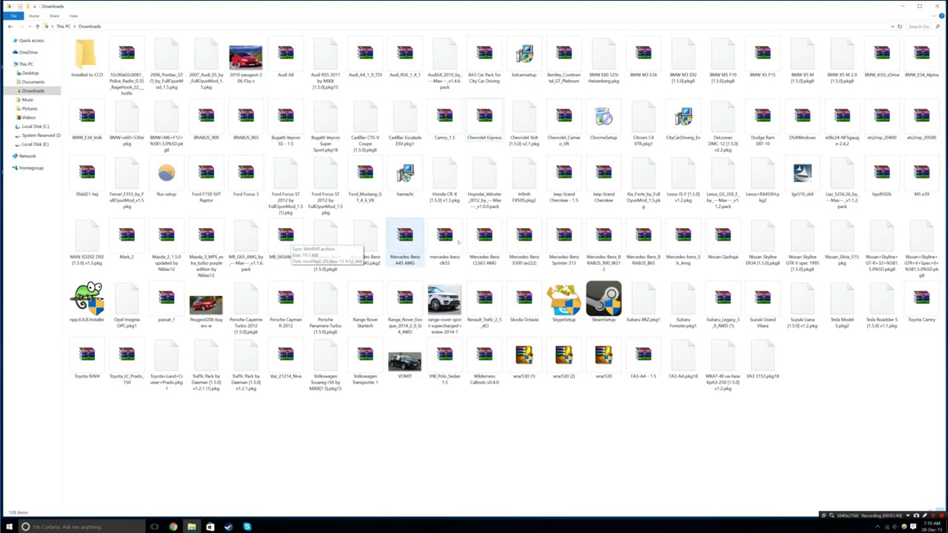
{"action": "mouse_move", "coordinate": [405, 237]}
{"action": "left_mouse_down"}
{"action": "mouse_move", "coordinate": [508, 315]}
{"action": "mouse_move", "coordinate": [942, 519]}
{"action": "mouse_move", "coordinate": [703, 415]}
{"action": "left_mouse_up"}
{"action": "mouse_move", "coordinate": [939, 516]}
{"action": "left_mouse_down"}
{"action": "mouse_move", "coordinate": [496, 329]}
{"action": "mouse_move", "coordinate": [489, 315]}
{"action": "left_mouse_up"}
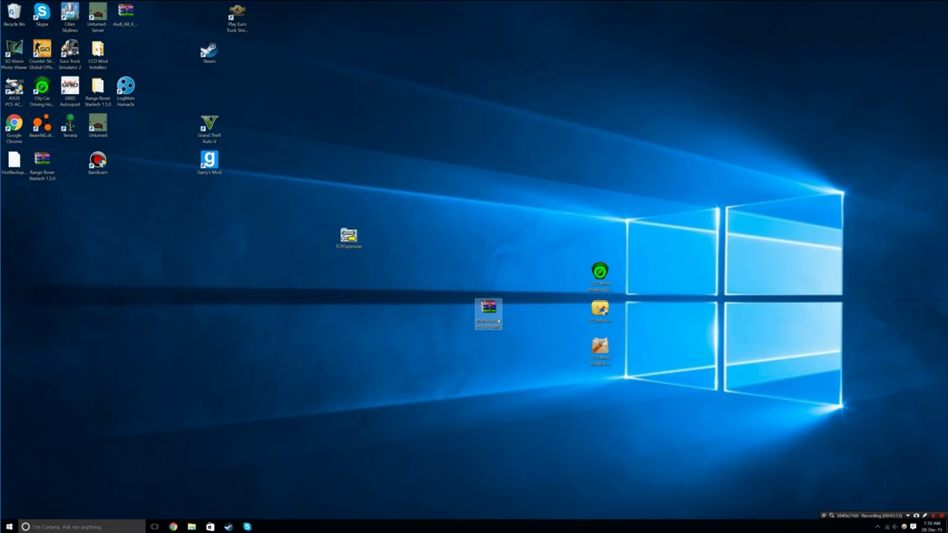
Step: Open the A45 AMG archive in WinRAR, then browse Explorer to C:\Program Files (x86)\Forward Development\City Car Driving Home Edition
{"action": "double_click", "coordinate": [489, 326]}
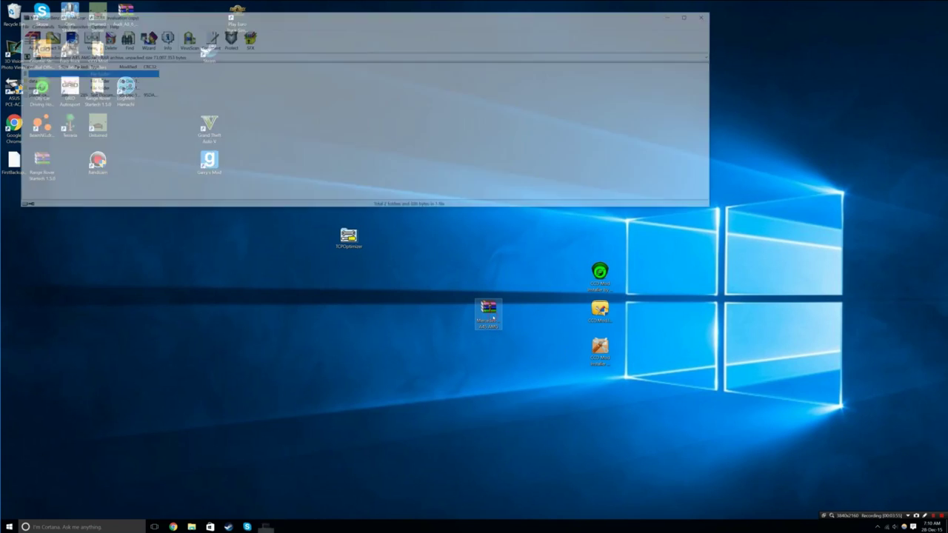
{"action": "left_click", "coordinate": [191, 526]}
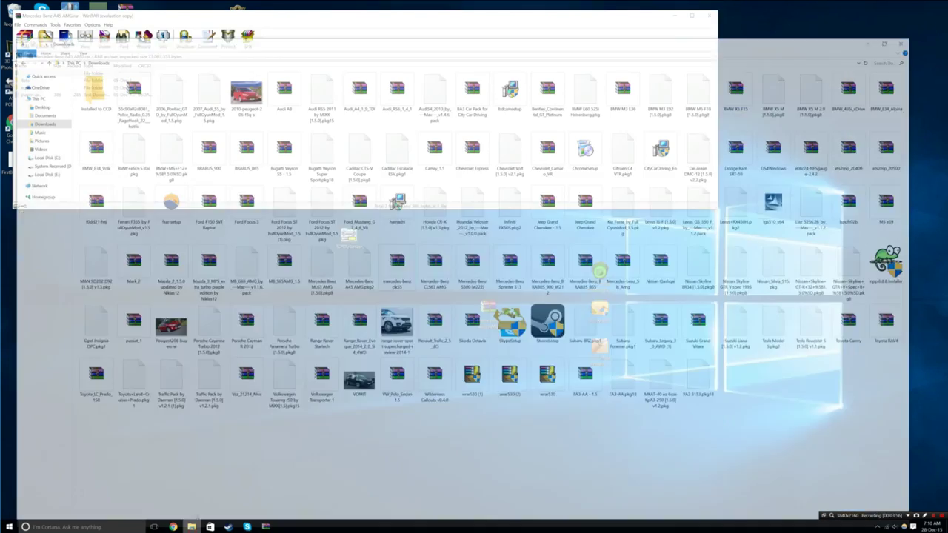
{"action": "left_click", "coordinate": [35, 126]}
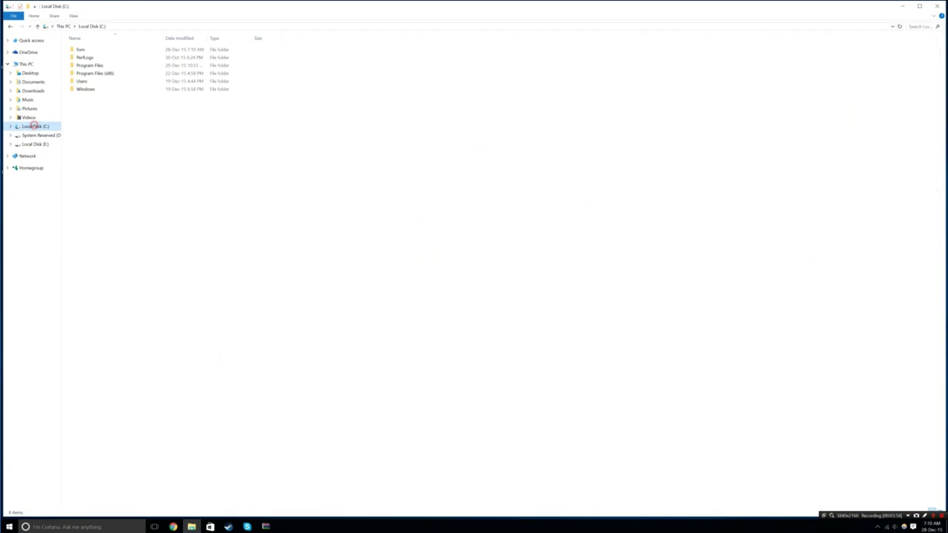
{"action": "double_click", "coordinate": [127, 80]}
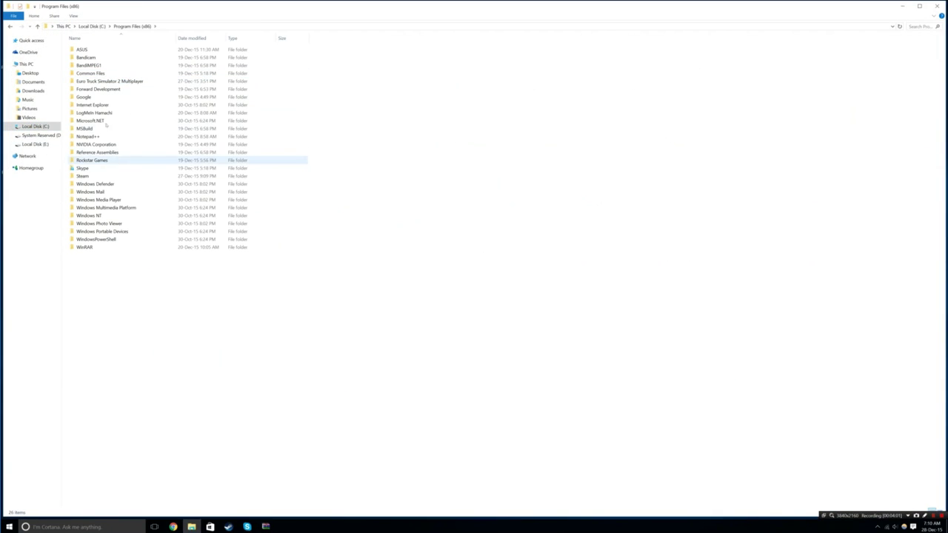
{"action": "double_click", "coordinate": [102, 89]}
{"action": "double_click", "coordinate": [96, 50]}
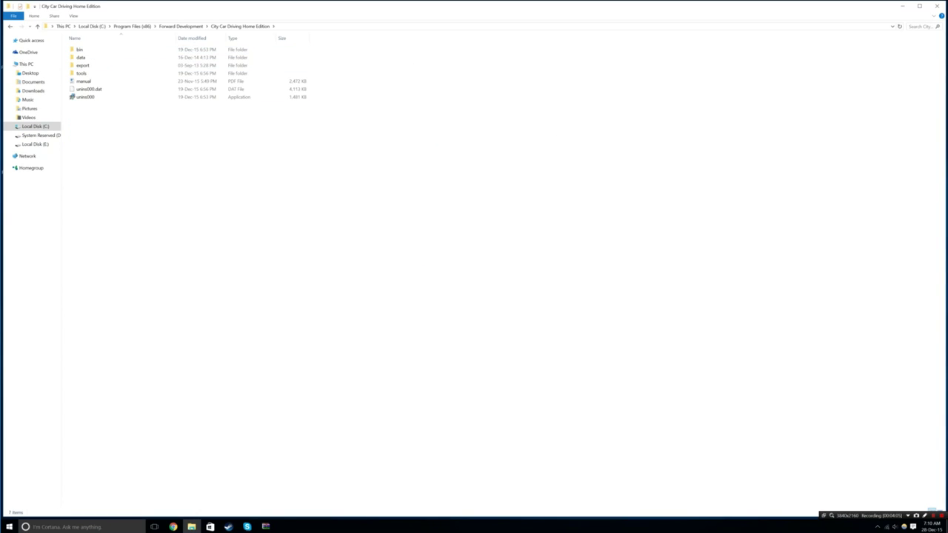
{"action": "key", "text": "alt+F4"}
Step: Move the archive's data and export folders into City Car Driving Home Edition, replacing existing files
{"action": "left_click", "coordinate": [267, 526]}
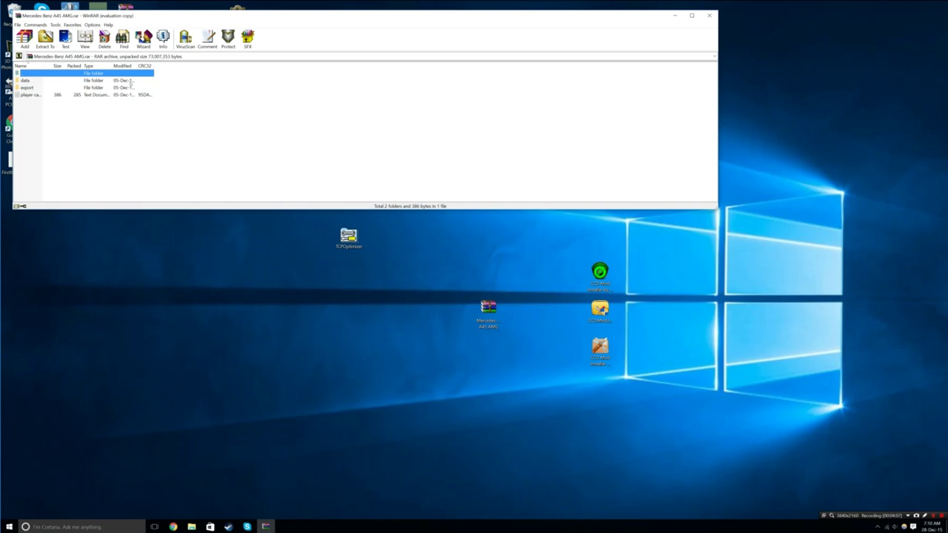
{"action": "left_click_drag", "start_coordinate": [167, 79], "coordinate": [104, 87]}
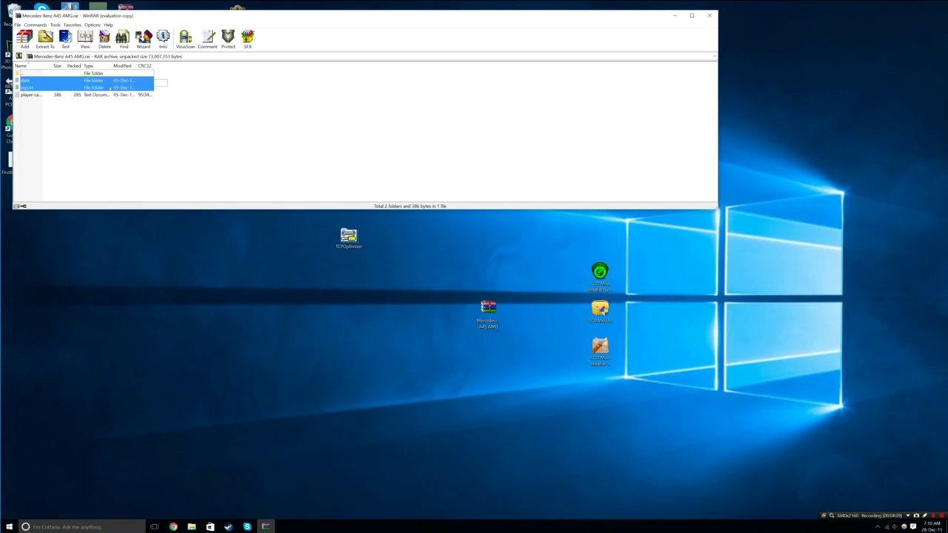
{"action": "left_click", "coordinate": [191, 526]}
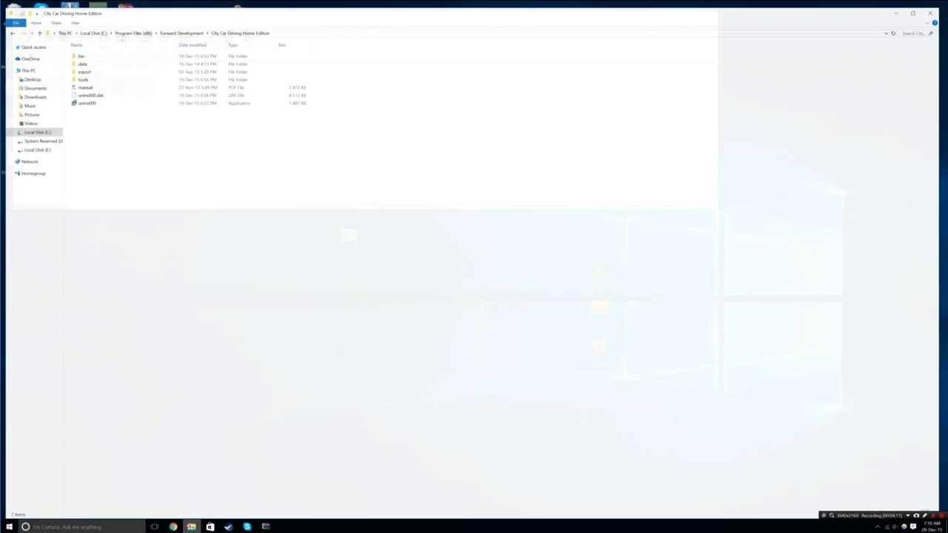
{"action": "left_click_drag", "start_coordinate": [171, 208], "coordinate": [173, 209]}
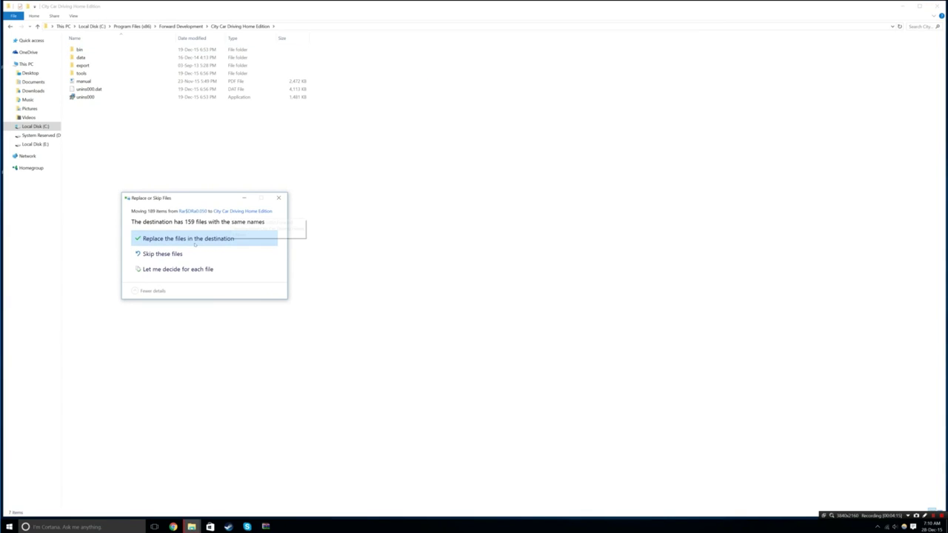
{"action": "left_click", "coordinate": [190, 236]}
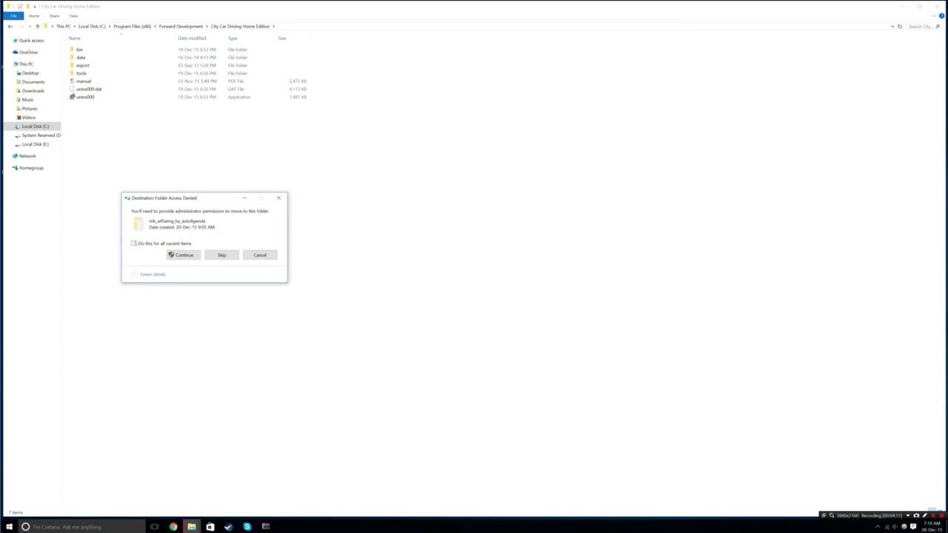
{"action": "left_click", "coordinate": [177, 255]}
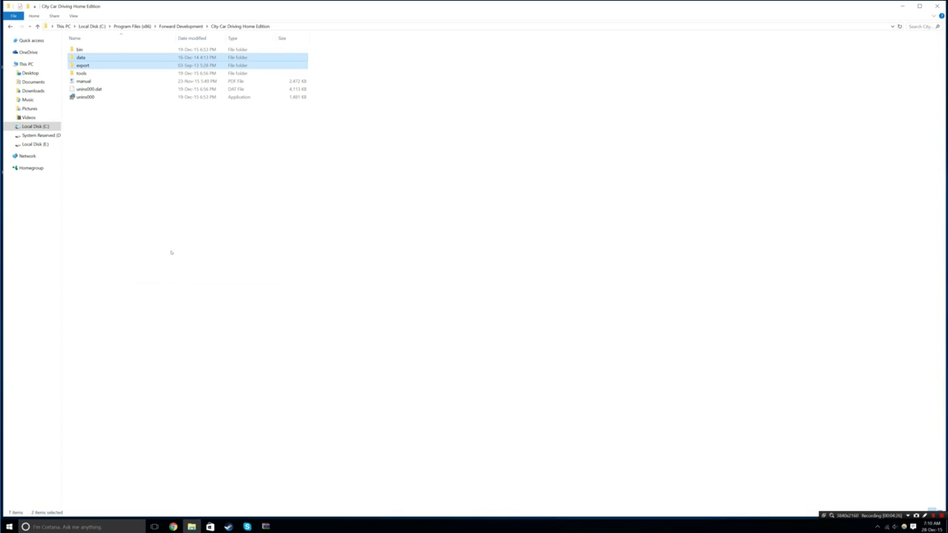
Step: Open player_cars.xml from data\config in Notepad++ for editing
{"action": "left_click", "coordinate": [154, 191]}
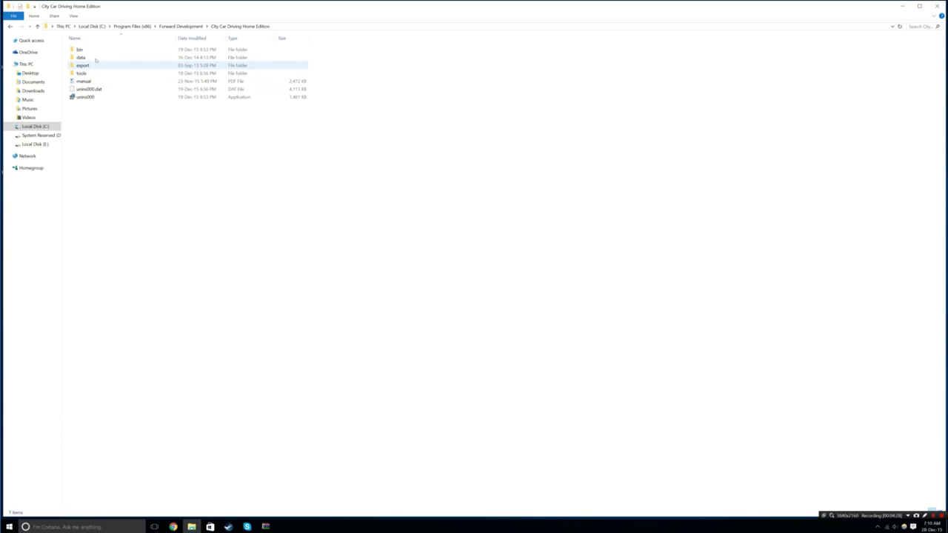
{"action": "double_click", "coordinate": [95, 57]}
{"action": "double_click", "coordinate": [88, 57]}
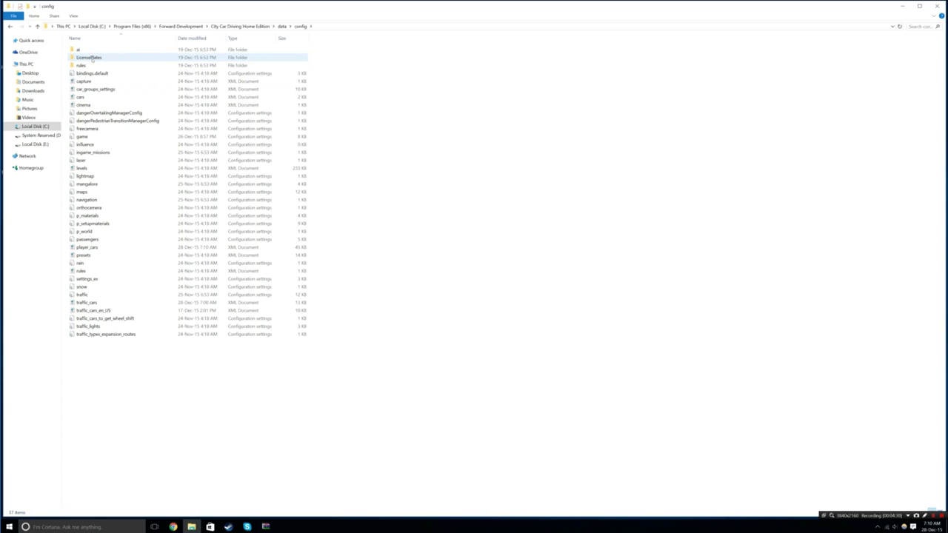
{"action": "right_click", "coordinate": [95, 248]}
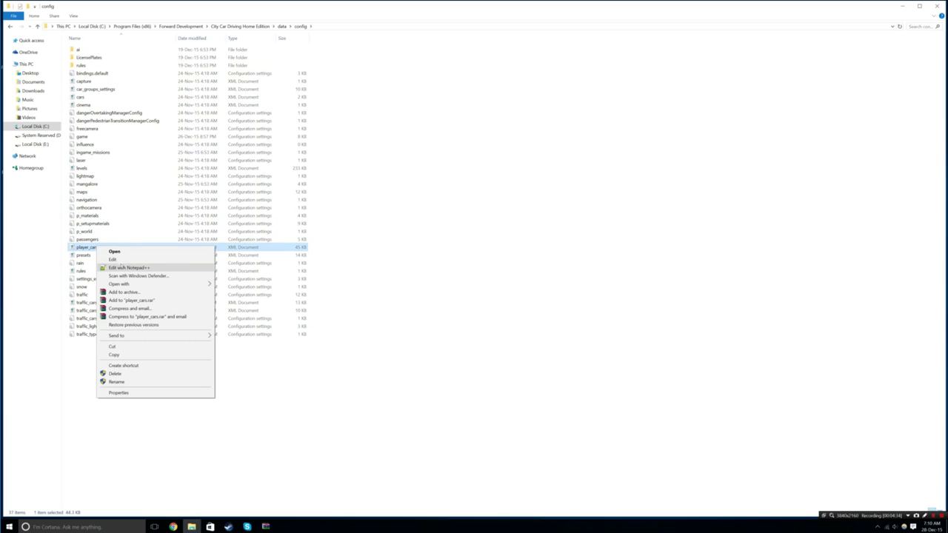
{"action": "mouse_move", "coordinate": [162, 284]}
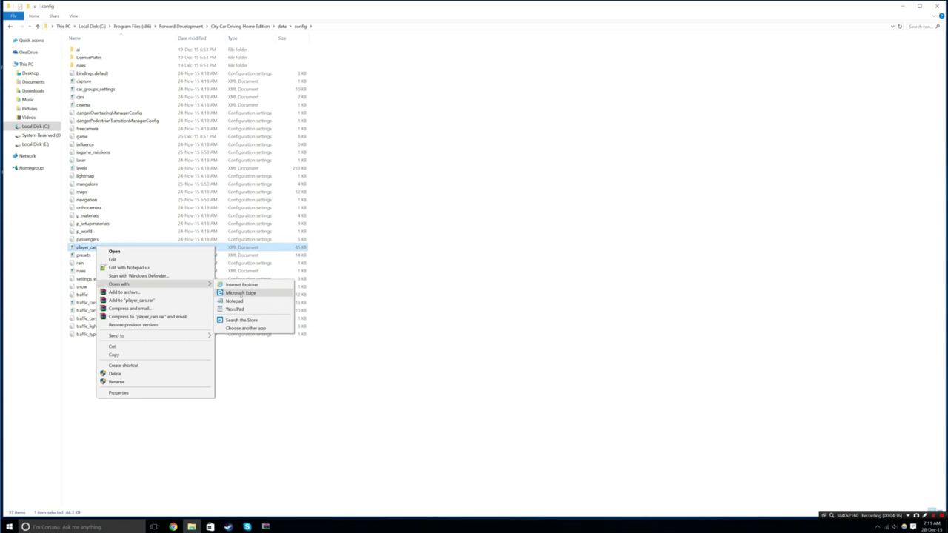
{"action": "left_click", "coordinate": [122, 267]}
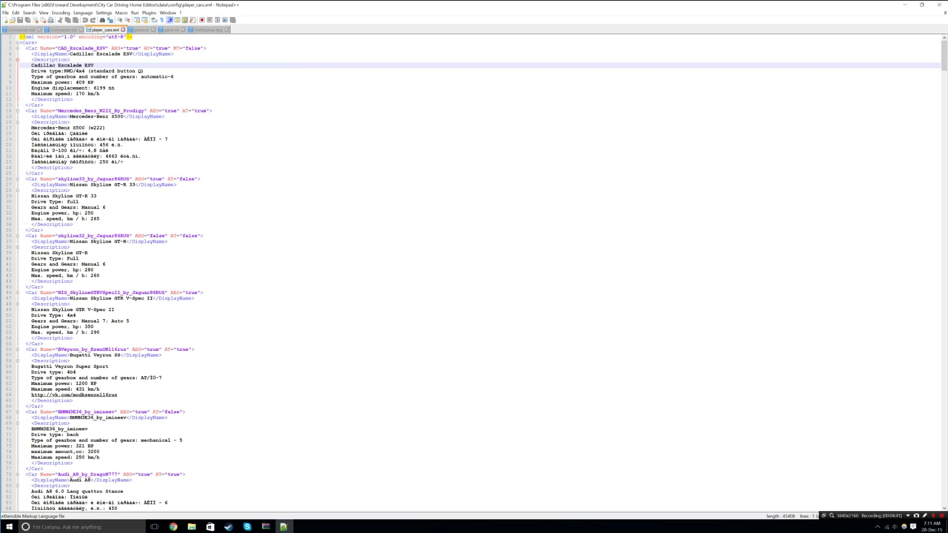
{"action": "left_click", "coordinate": [191, 526]}
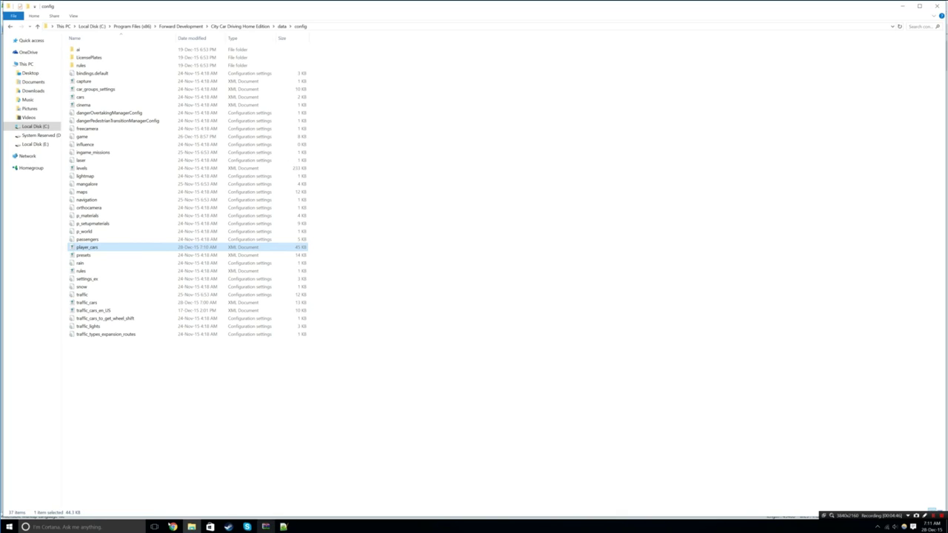
Step: Copy the full Mercedes A 45 AMG entry from the archive's player-cars text file
{"action": "left_click", "coordinate": [284, 526]}
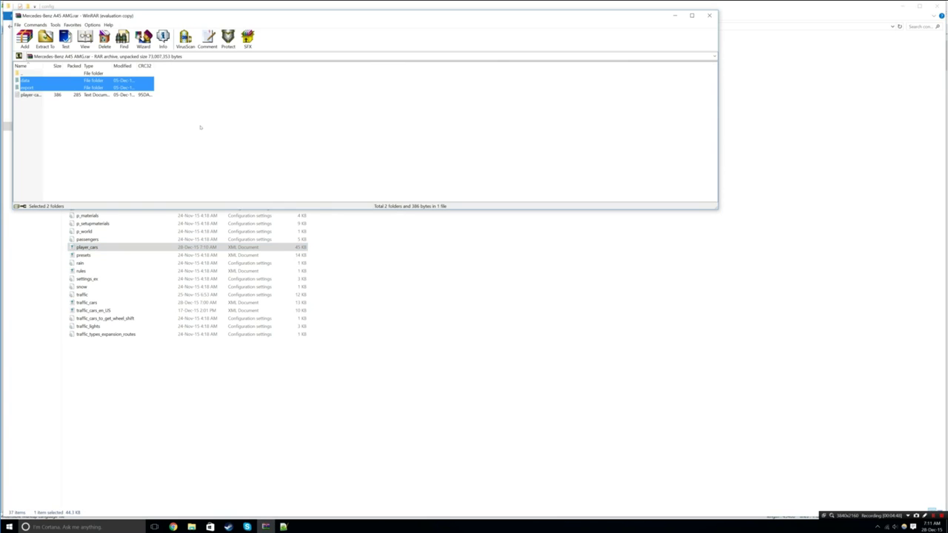
{"action": "double_click", "coordinate": [84, 95]}
{"action": "key", "text": "ctrl+a"}
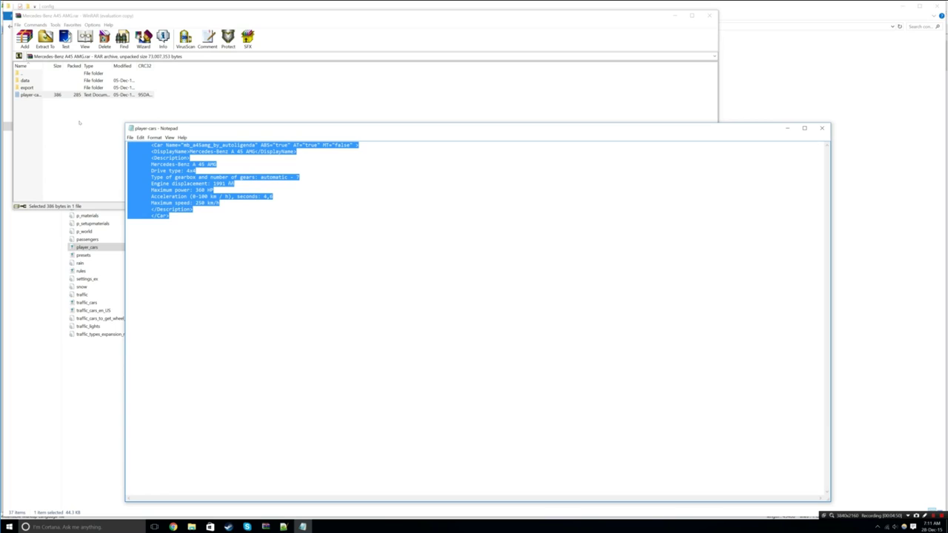
{"action": "right_click", "coordinate": [214, 180]}
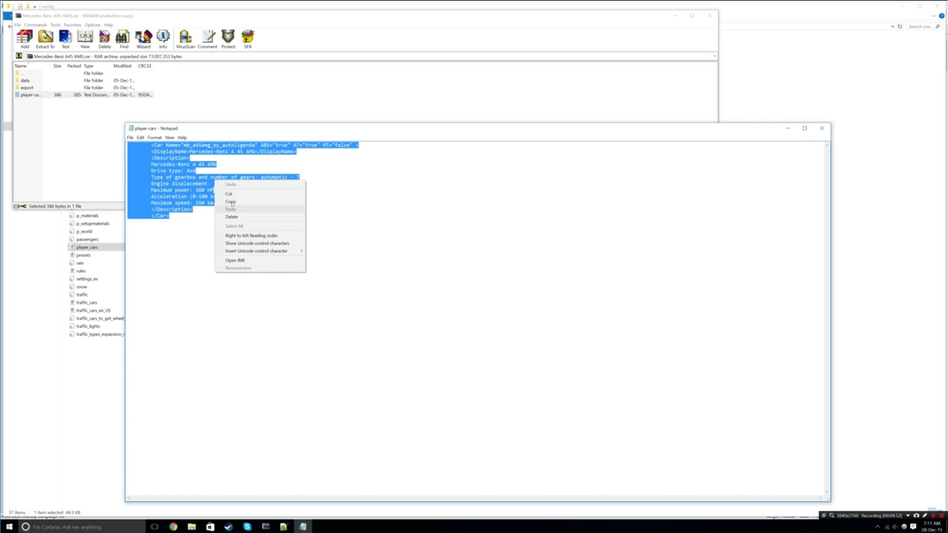
{"action": "left_click", "coordinate": [231, 203]}
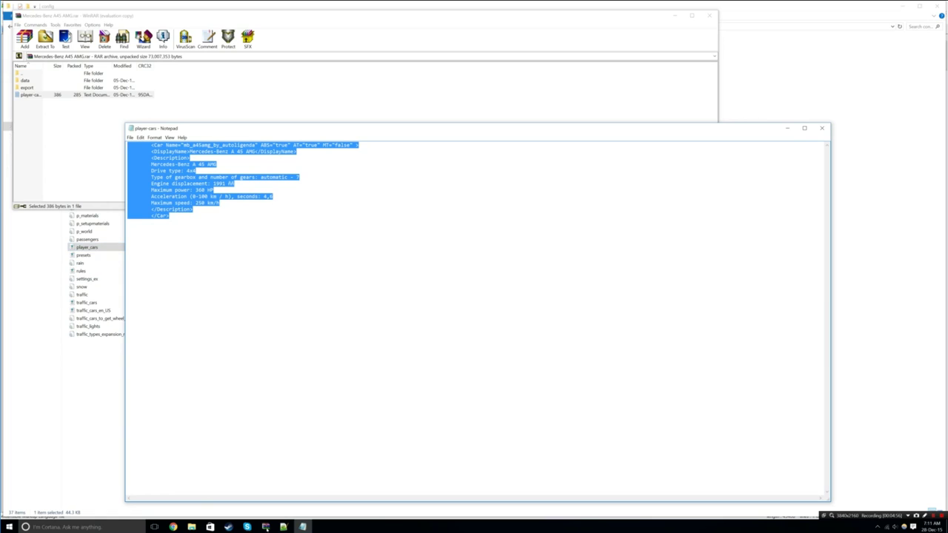
Step: Paste the A 45 AMG entry on a new line right after <Cars> in player_cars.xml
{"action": "left_click", "coordinate": [284, 527]}
{"action": "left_click", "coordinate": [45, 43]}
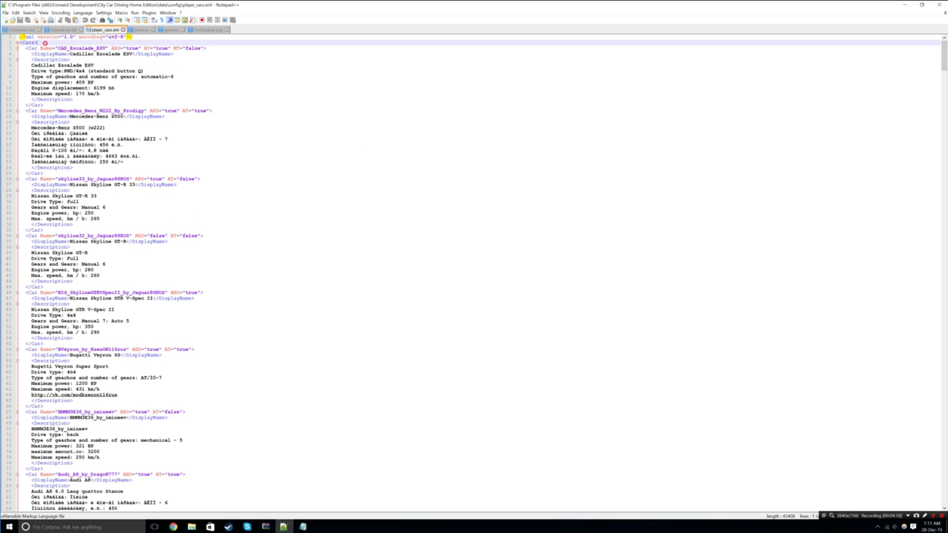
{"action": "key", "text": "Return"}
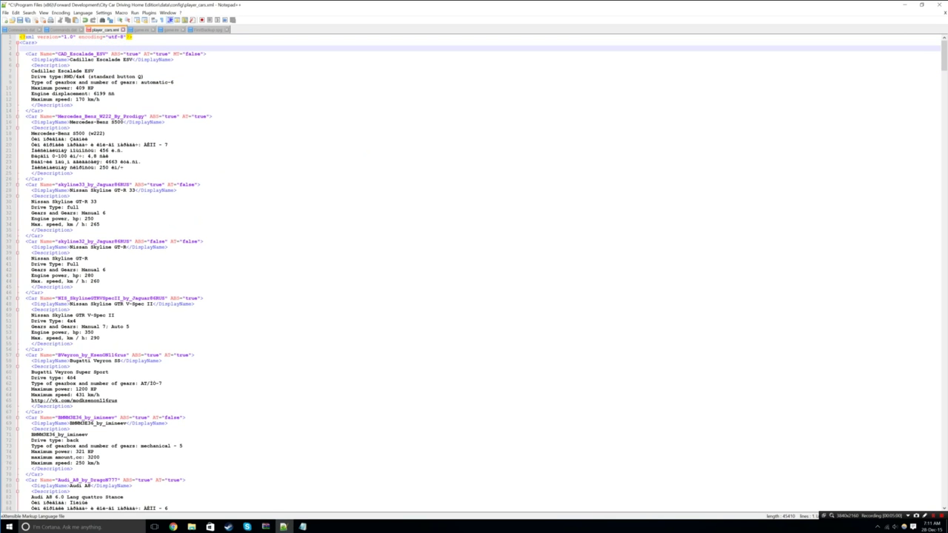
{"action": "key", "text": "ctrl+v"}
{"action": "key", "text": "Return"}
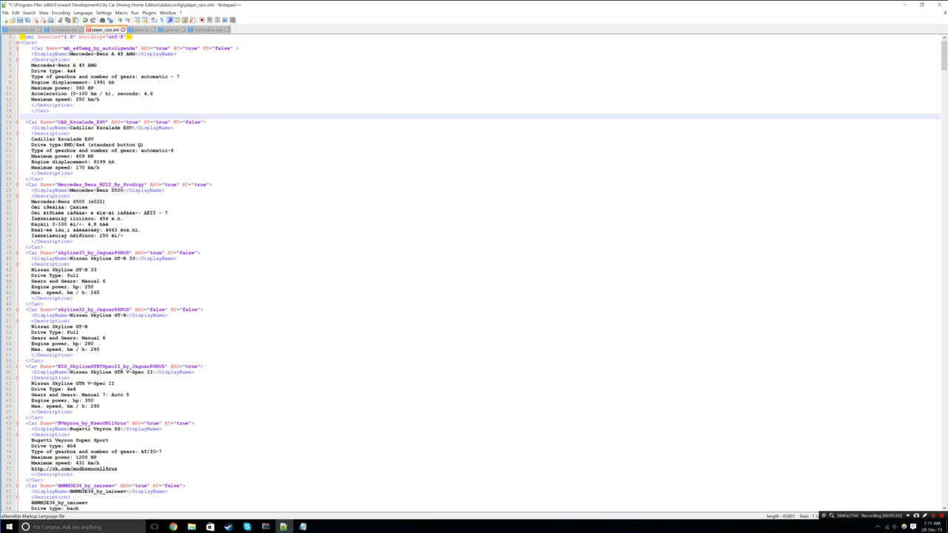
Step: Relaunch Notepad++ as administrator and save player_cars.xml to the Desktop
{"action": "key", "text": "ctrl+s"}
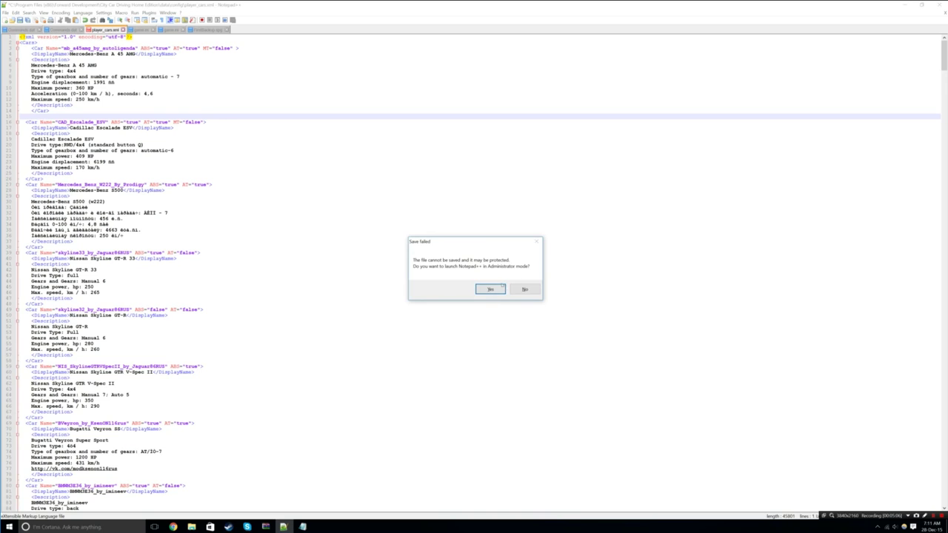
{"action": "left_click", "coordinate": [501, 288]}
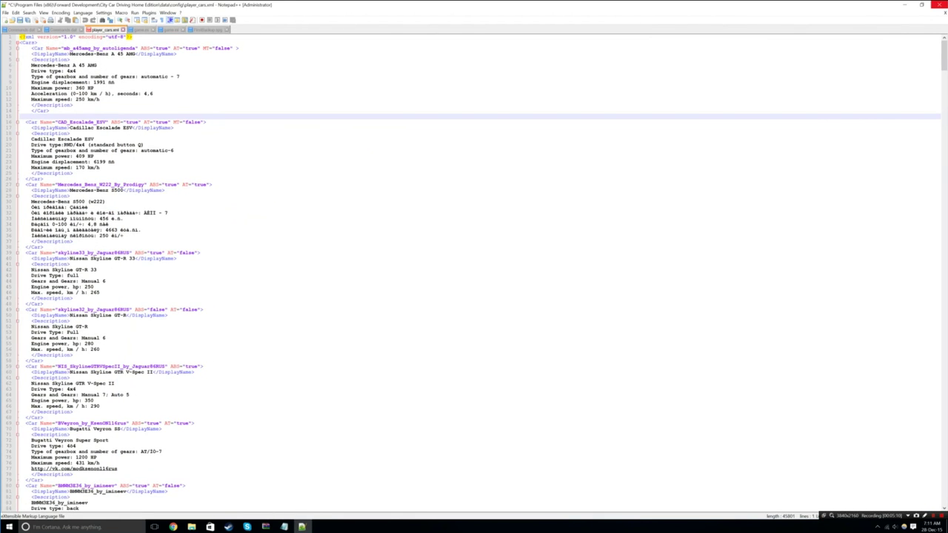
{"action": "left_click", "coordinate": [6, 13]}
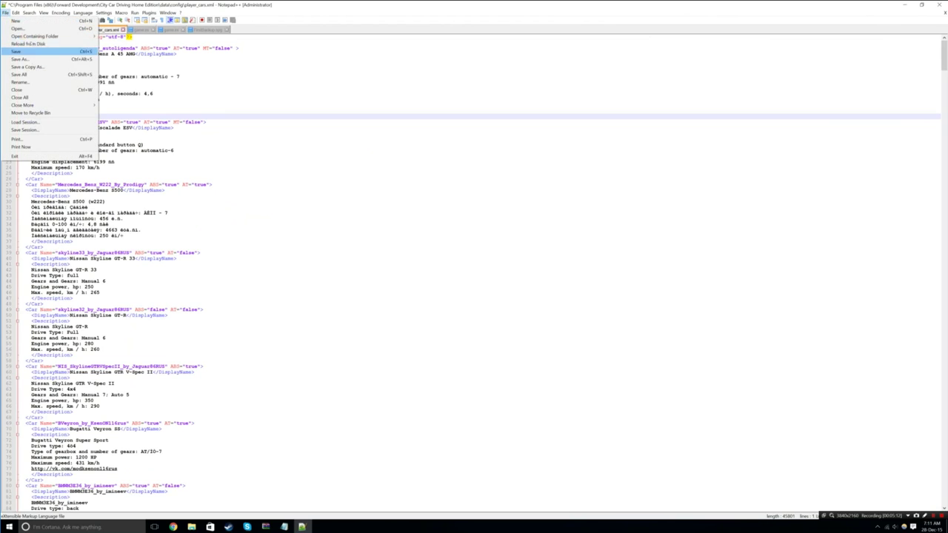
{"action": "left_click", "coordinate": [31, 58]}
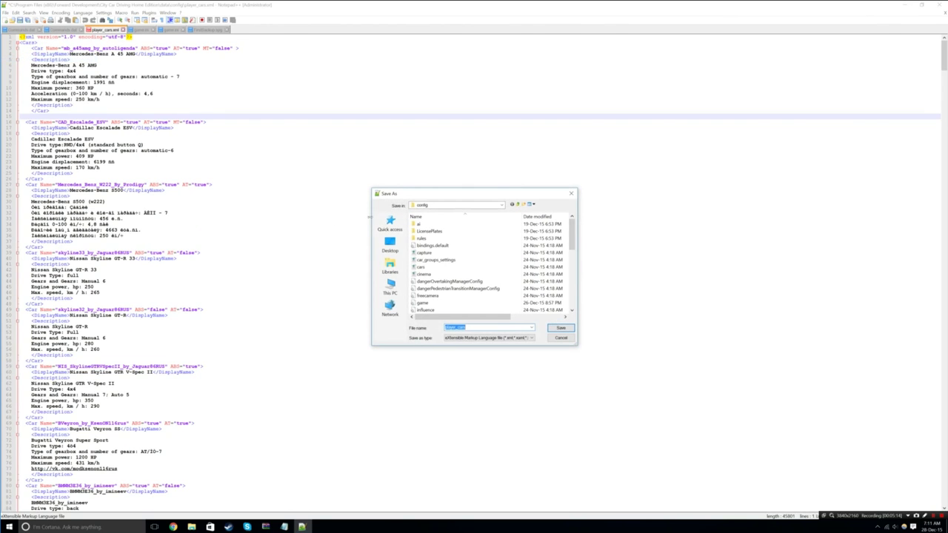
{"action": "left_click", "coordinate": [390, 243]}
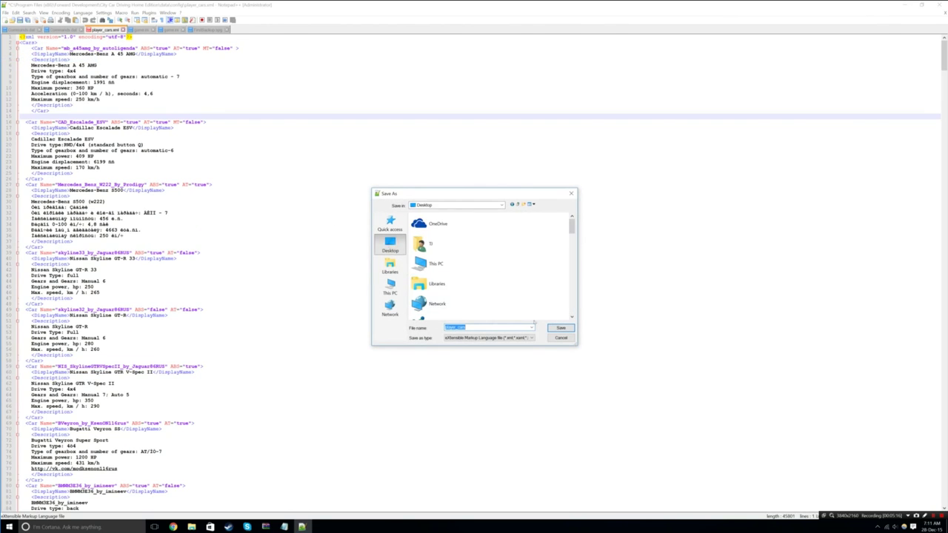
{"action": "left_click", "coordinate": [564, 327]}
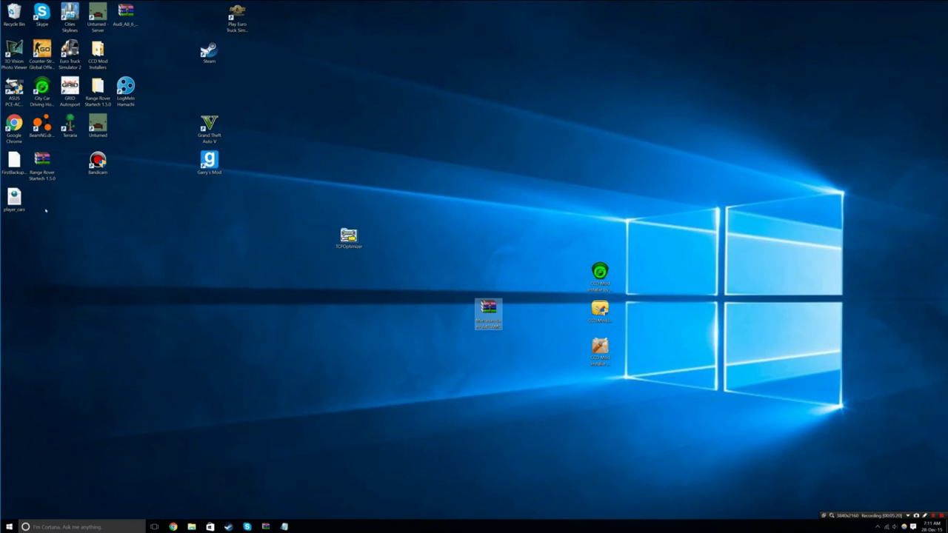
Step: Move the edited player_cars.xml from the Desktop into data\config, replacing the original
{"action": "mouse_move", "coordinate": [15, 198]}
{"action": "left_mouse_down"}
{"action": "mouse_move", "coordinate": [94, 249]}
{"action": "mouse_move", "coordinate": [215, 482]}
{"action": "mouse_move", "coordinate": [190, 527]}
{"action": "mouse_move", "coordinate": [209, 467]}
{"action": "mouse_move", "coordinate": [192, 526]}
{"action": "mouse_move", "coordinate": [244, 407]}
{"action": "mouse_move", "coordinate": [397, 277]}
{"action": "left_mouse_up"}
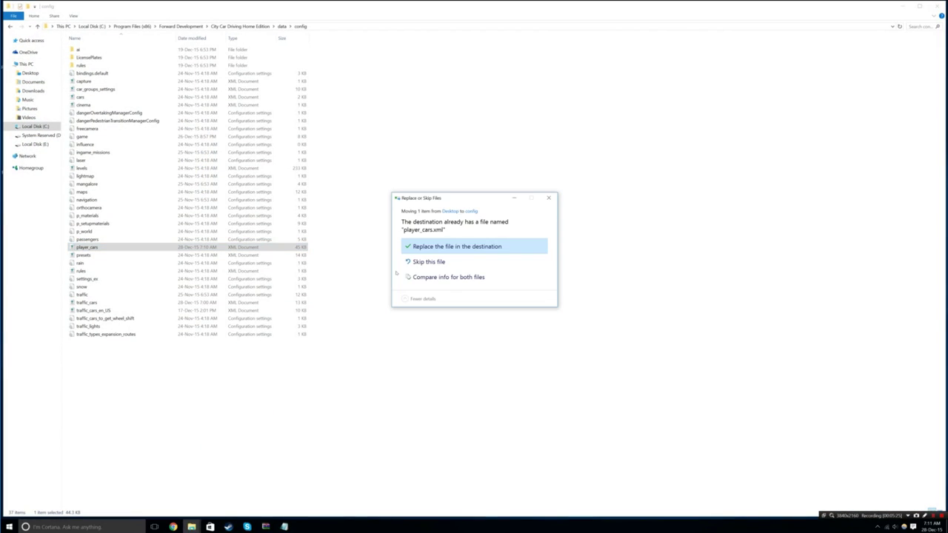
{"action": "left_click", "coordinate": [442, 245]}
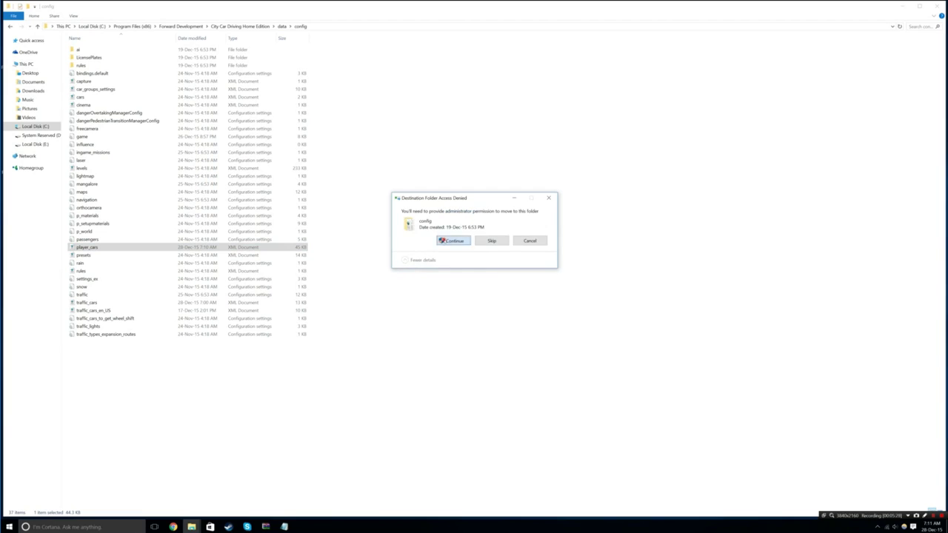
{"action": "left_click", "coordinate": [443, 241]}
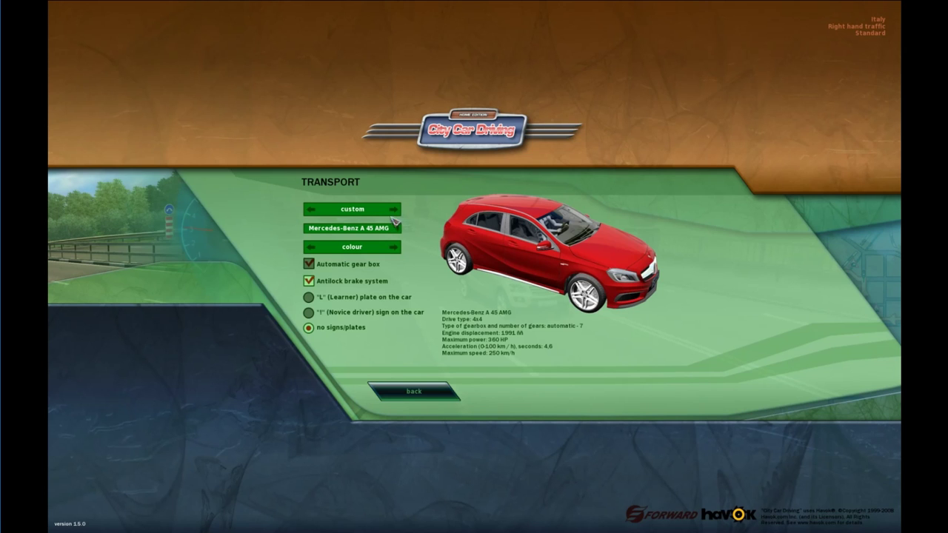
Step: Pick Cadillac Escalade ESV, then Pontiac GTO 2006, then Mercedes-Benz G65 AMG from the car list
{"action": "left_click", "coordinate": [391, 226]}
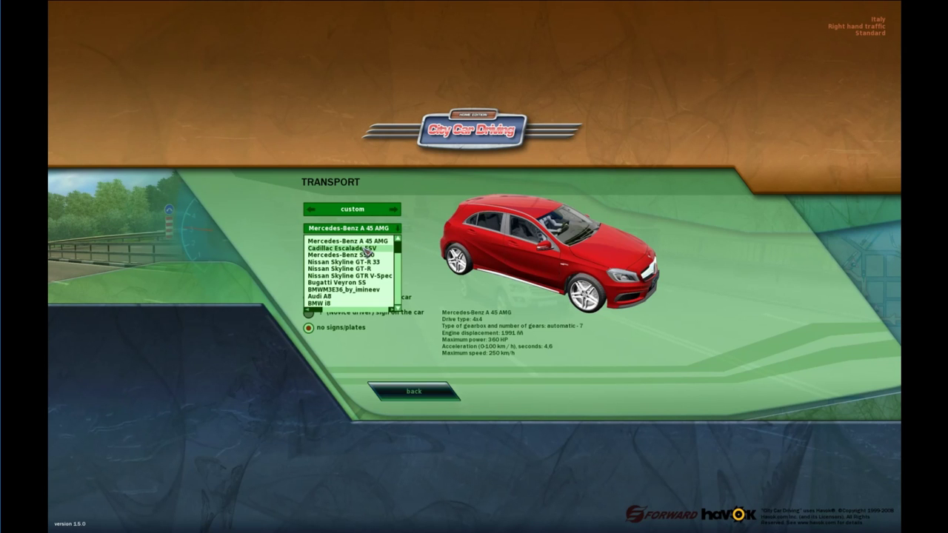
{"action": "left_click", "coordinate": [366, 248]}
{"action": "left_click", "coordinate": [360, 231]}
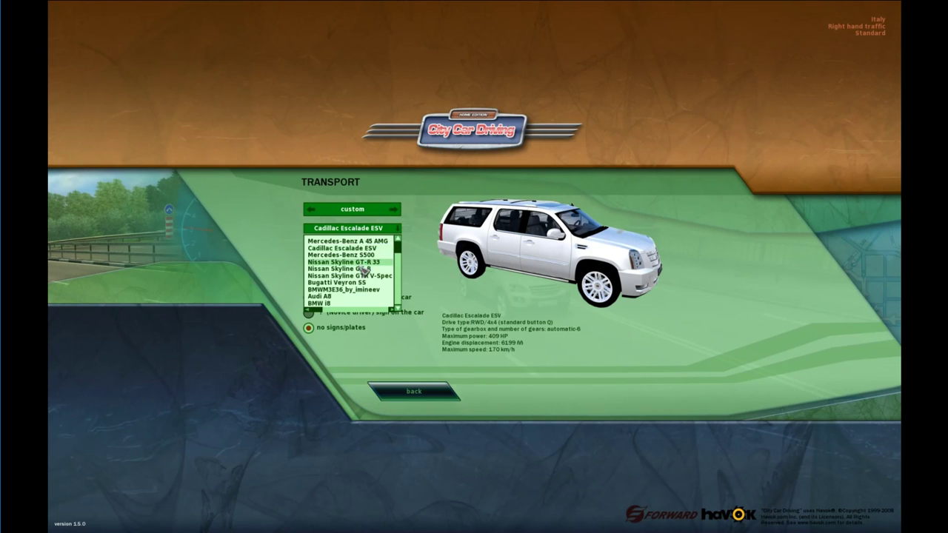
{"action": "scroll", "coordinate": [363, 269], "scroll_direction": "down", "scroll_amount": 10}
{"action": "scroll", "coordinate": [363, 271], "scroll_direction": "down", "scroll_amount": 4}
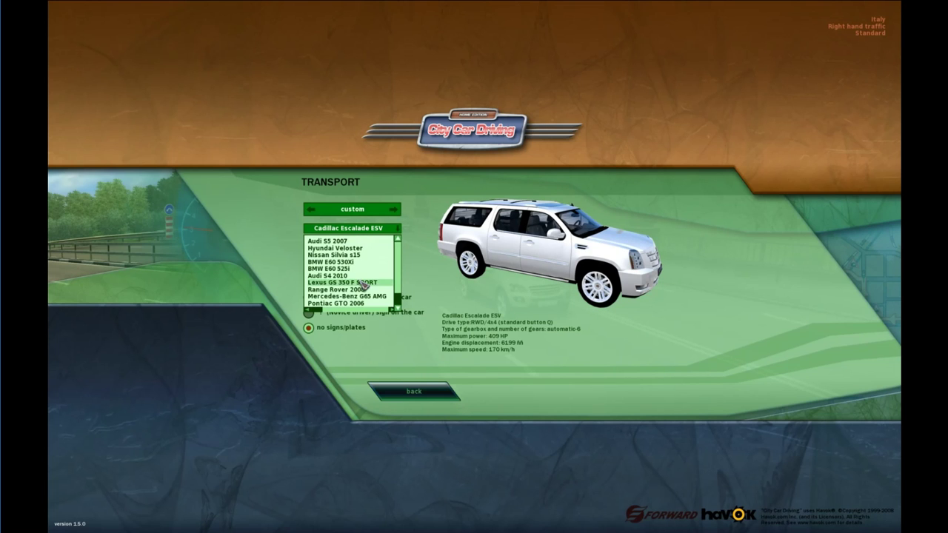
{"action": "left_click", "coordinate": [370, 303]}
{"action": "left_click", "coordinate": [367, 230]}
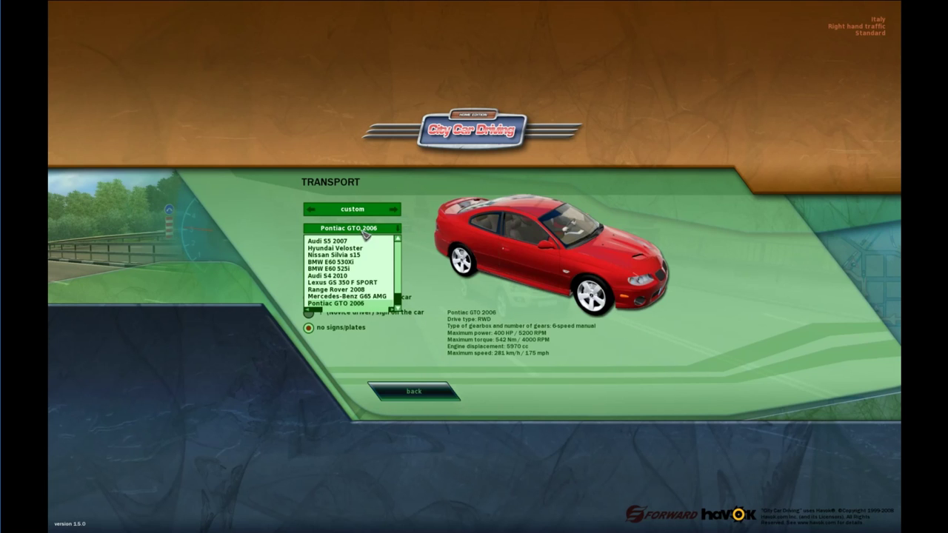
{"action": "scroll", "coordinate": [355, 293], "scroll_direction": "up", "scroll_amount": 3}
{"action": "left_click", "coordinate": [356, 300]}
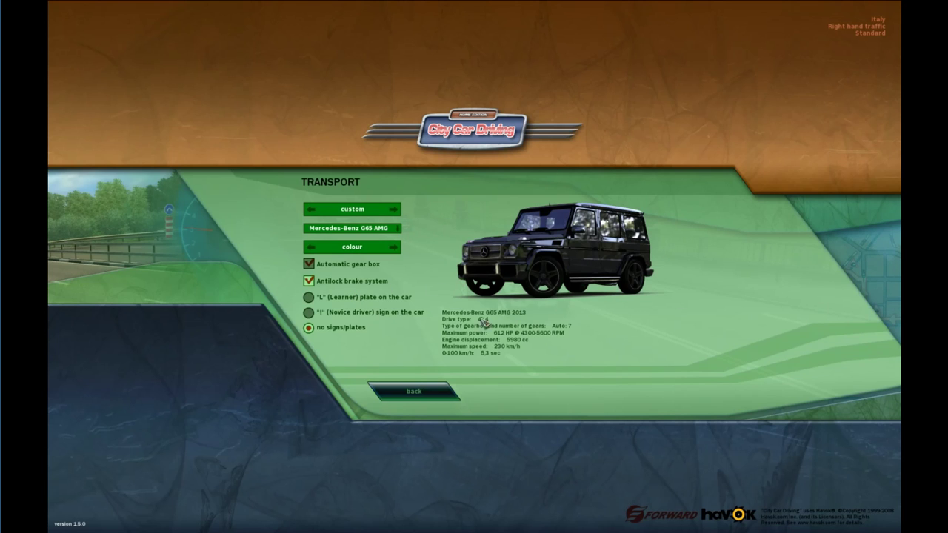